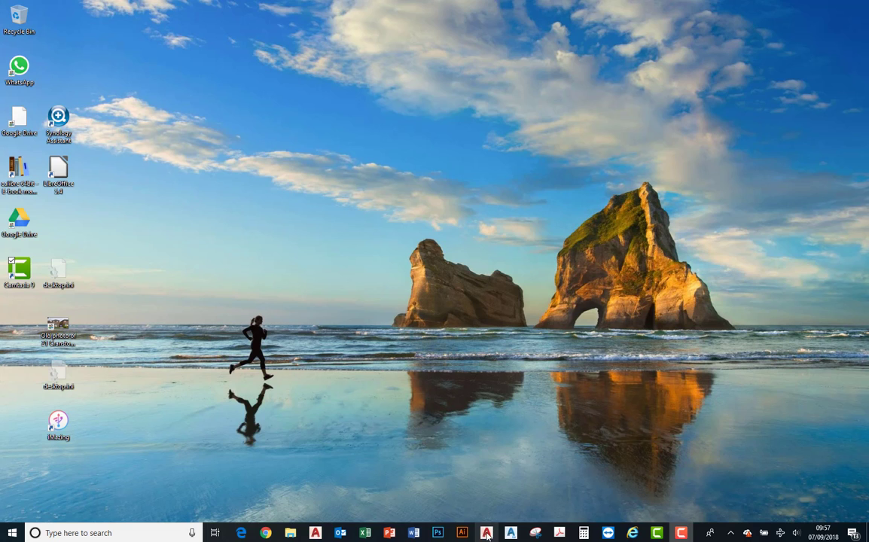
Switch to the AutoCAD foundation drawing and dismiss the network connection error.
click(486, 533)
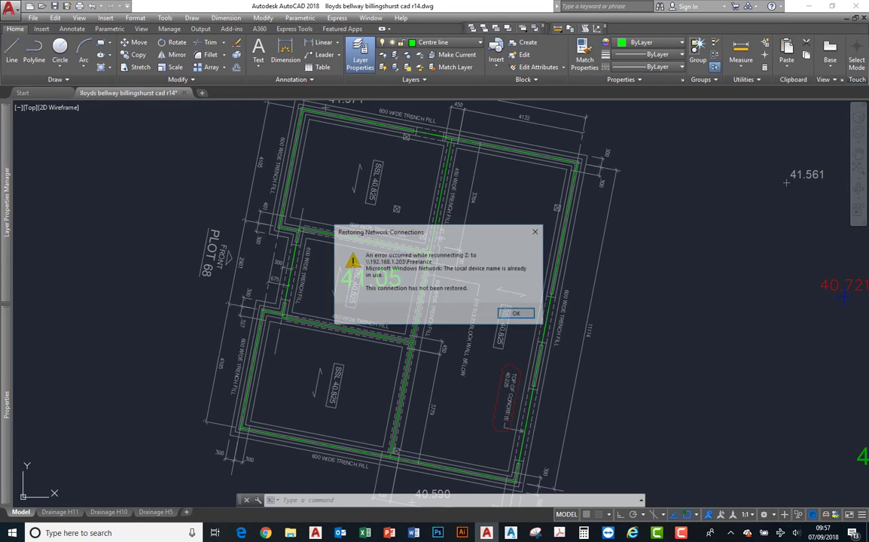
click(518, 315)
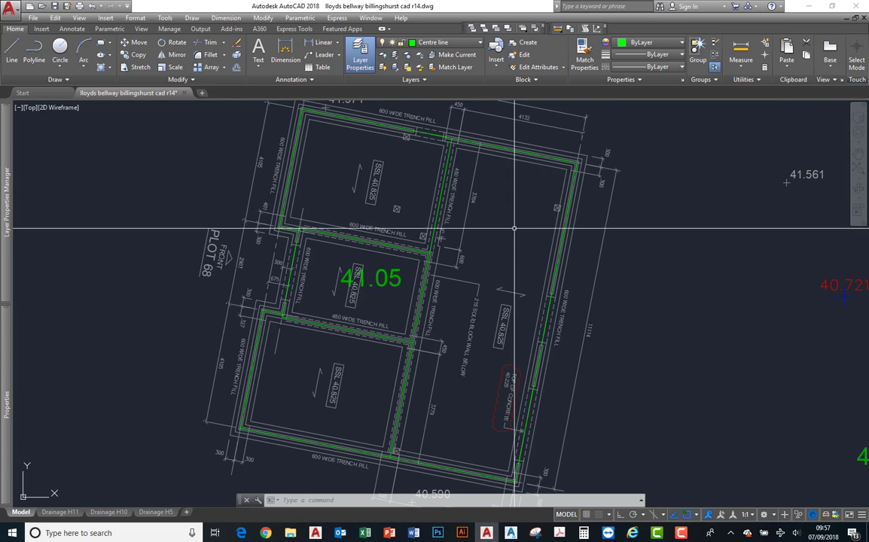
click(501, 250)
click(499, 246)
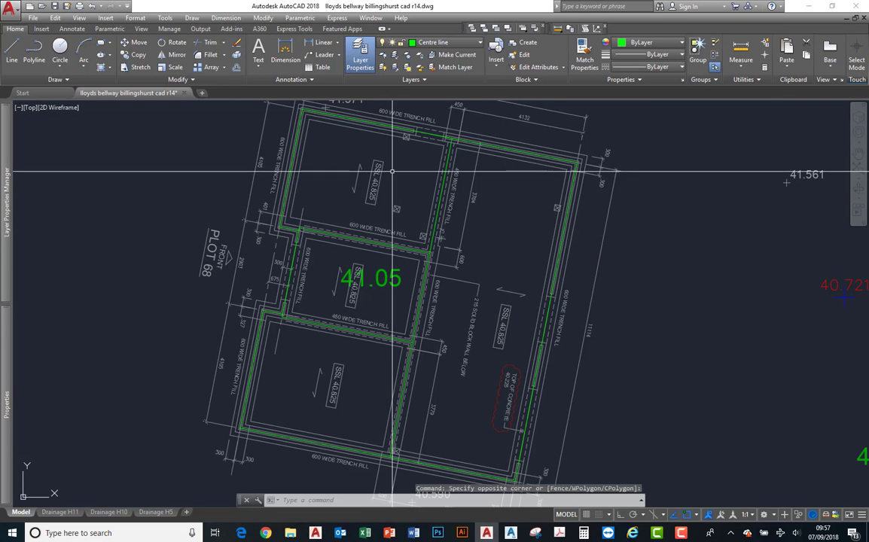
click(317, 109)
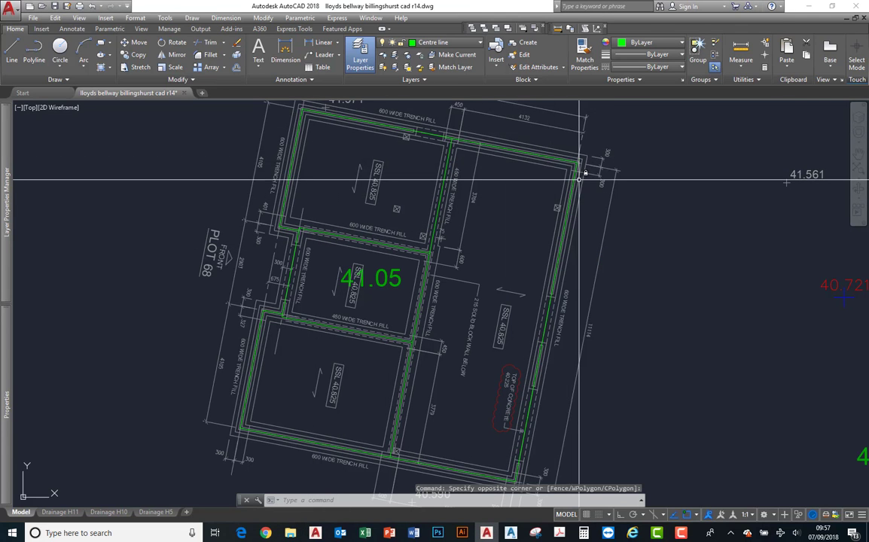
Make the Points layer the current layer.
mouse_move(8, 200)
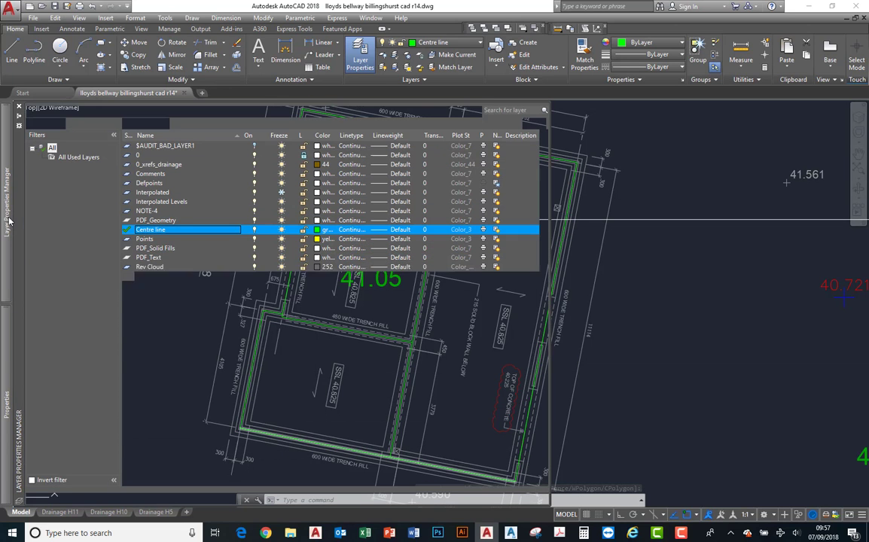
right_click(150, 241)
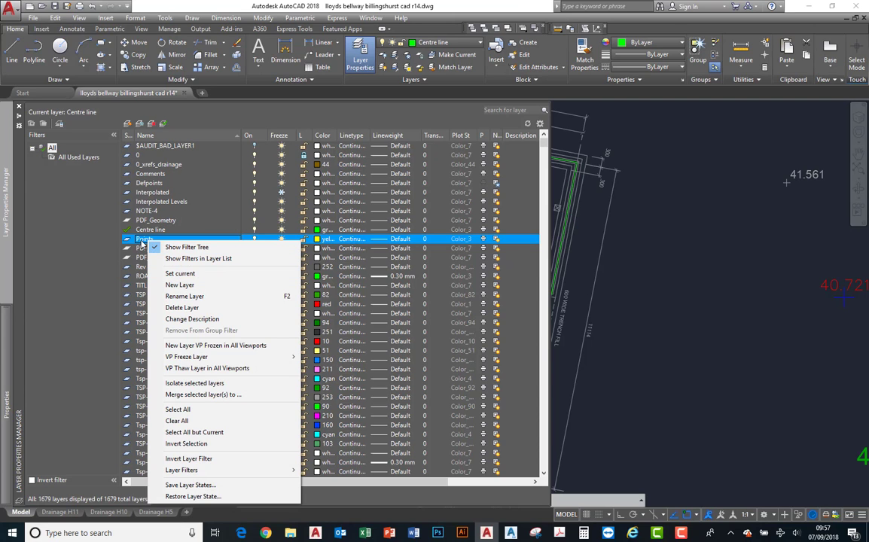
click(183, 275)
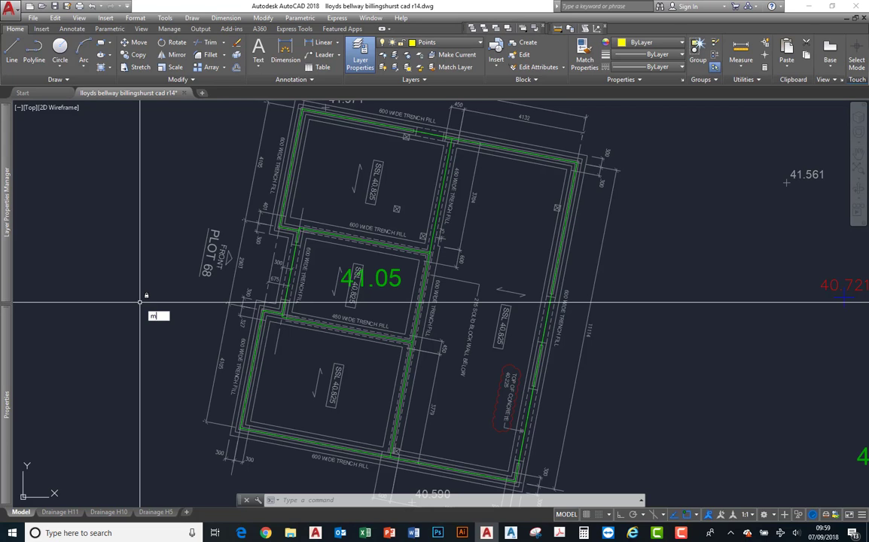
Run the Point command repeatedly with MULTIPLE and place a point at the upper-left corner of the green wall centre line.
text(ul)
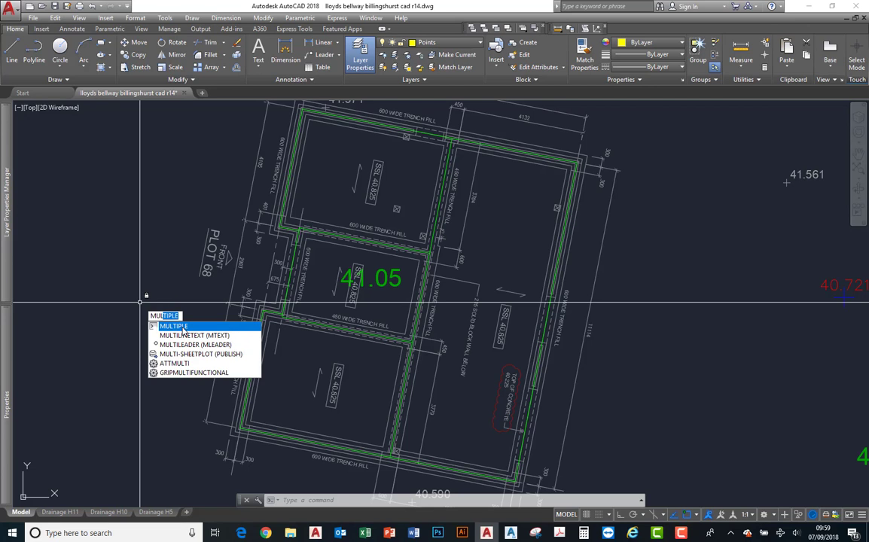
key(Return)
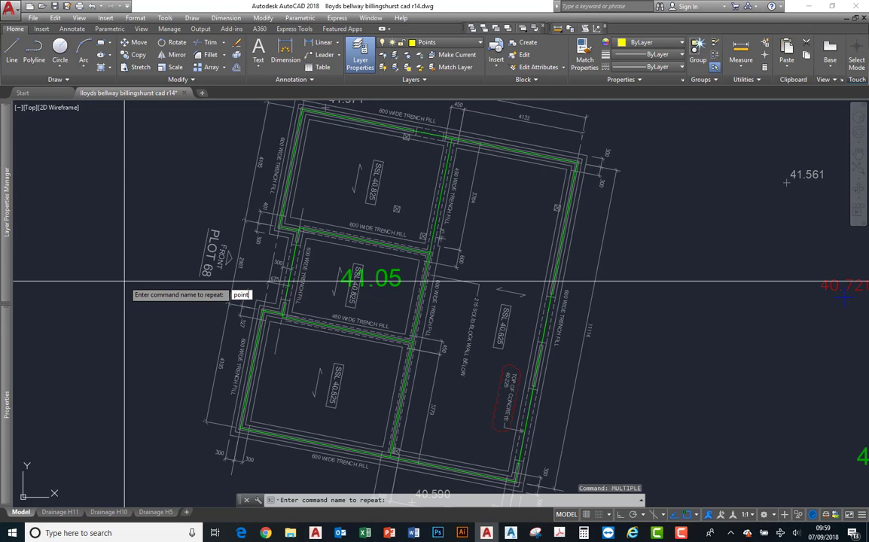
text(point)
key(Return)
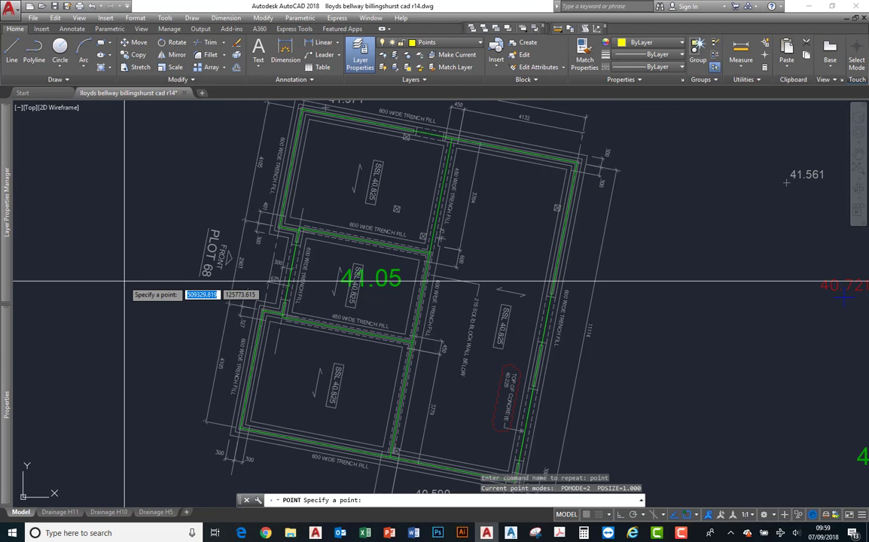
middle_drag(333, 179, 345, 258)
scroll(333, 187, up, 8)
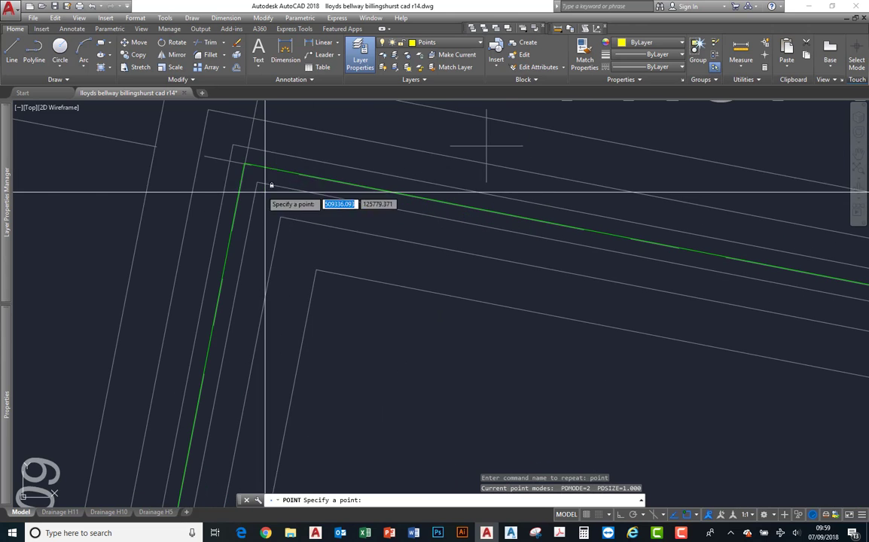
scroll(245, 166, up, 4)
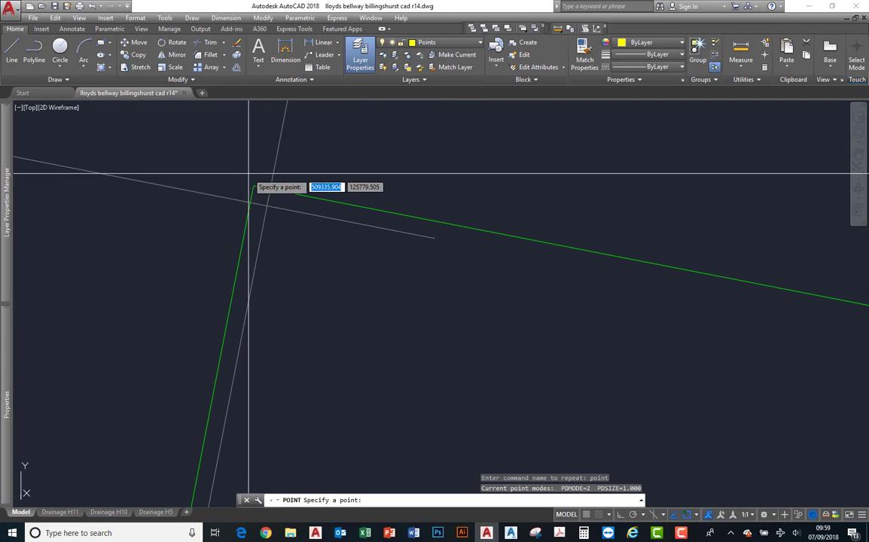
scroll(254, 188, down, 5)
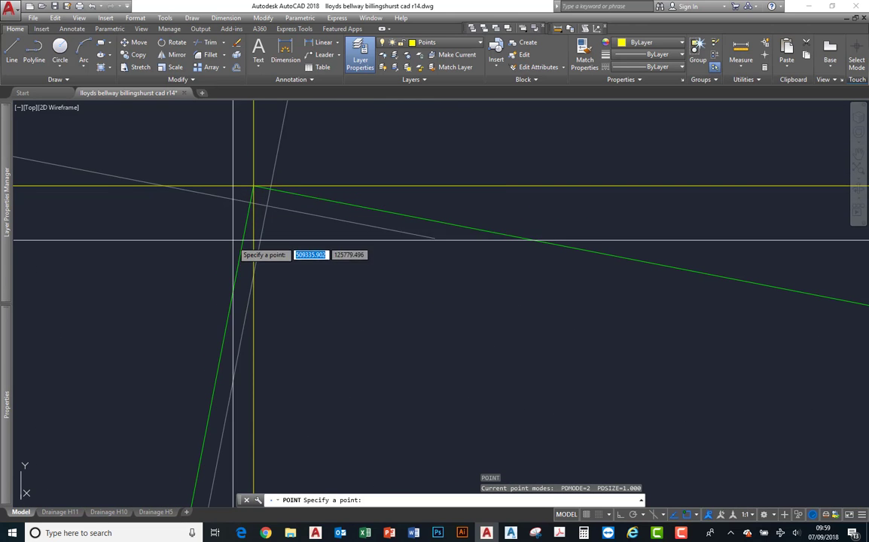
scroll(298, 256, down, 6)
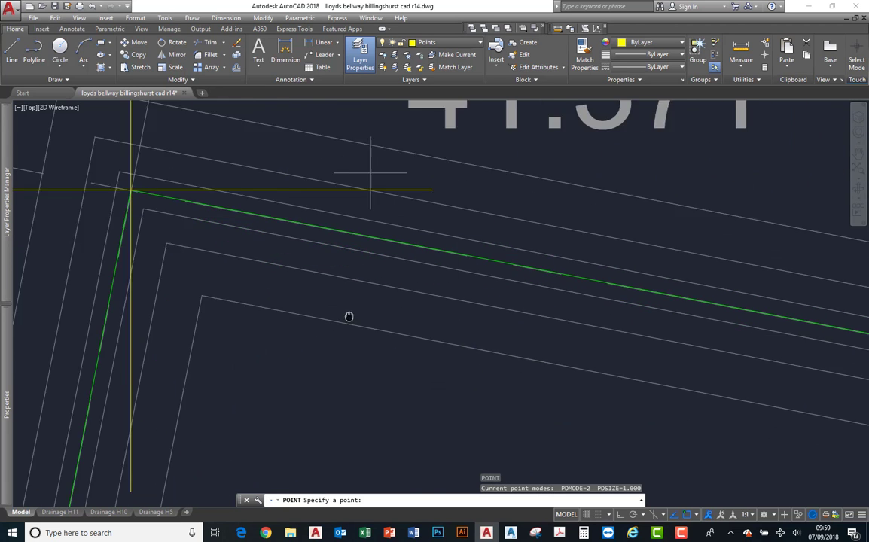
Place points where the internal wall meets the upper wall's centre line and at the upper-right centre line corner.
scroll(451, 312, up, 6)
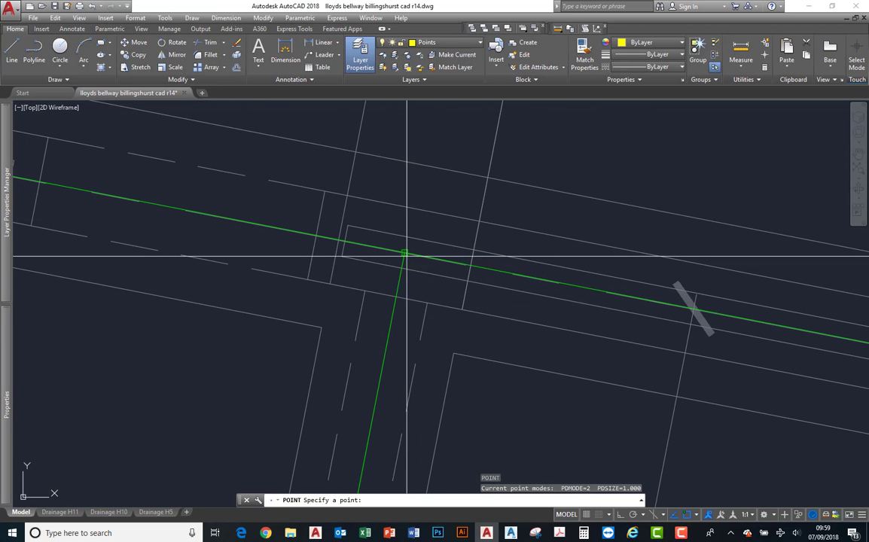
scroll(404, 252, down, 5)
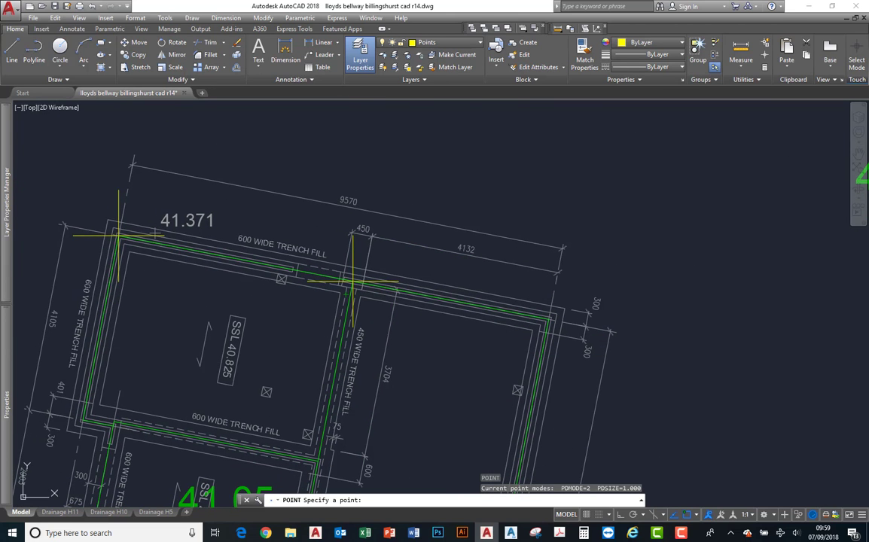
scroll(537, 320, up, 5)
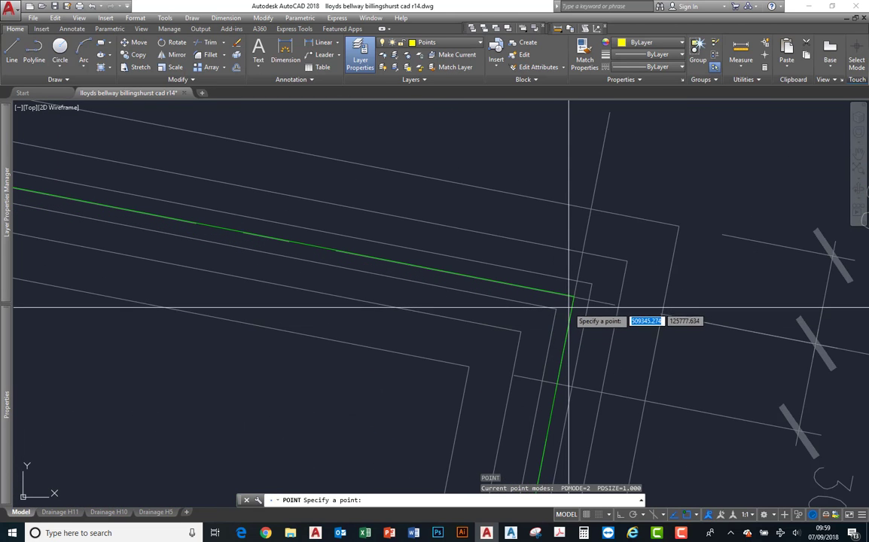
scroll(574, 300, up, 3)
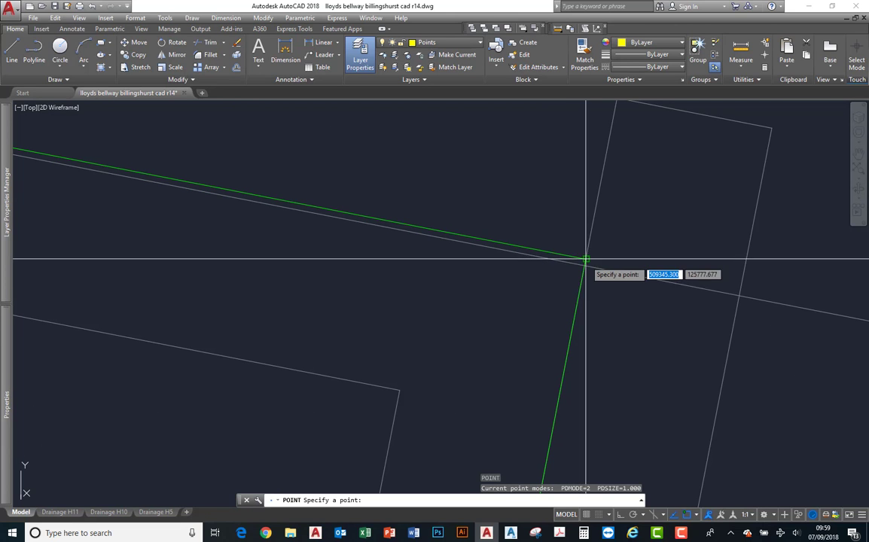
scroll(584, 259, down, 5)
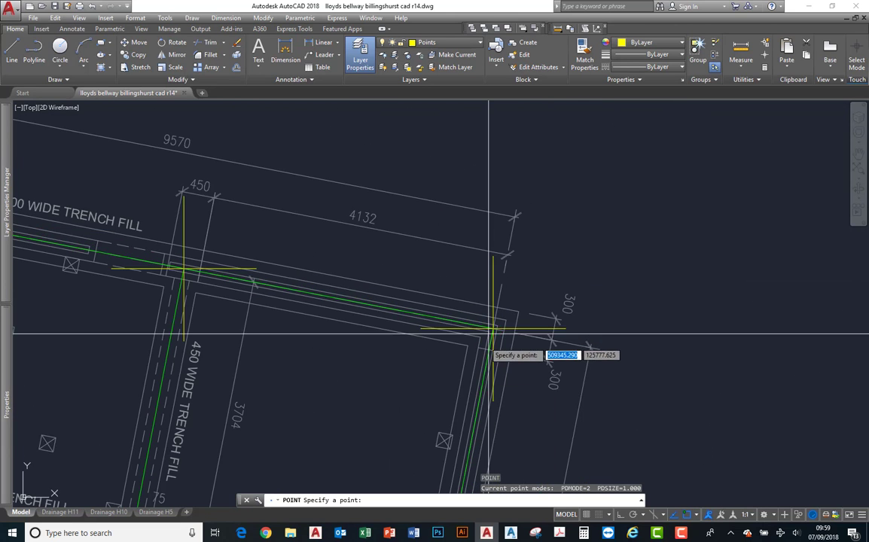
Place a point midway along the right-hand outer wall's centre line.
mouse_move(485, 333)
middle_down()
mouse_move(509, 196)
mouse_move(532, 142)
middle_up()
middle_drag(450, 361, 462, 163)
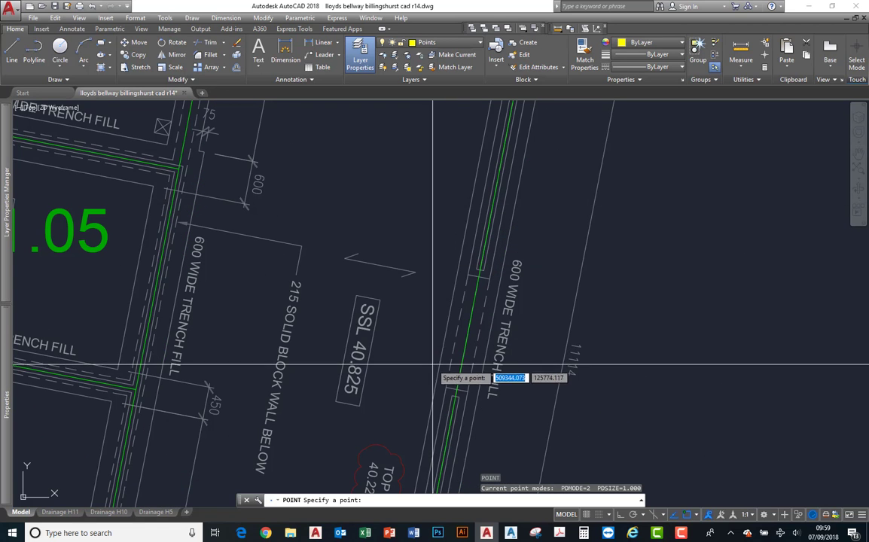
click(466, 339)
scroll(407, 403, down, 4)
middle_drag(414, 410, 497, 263)
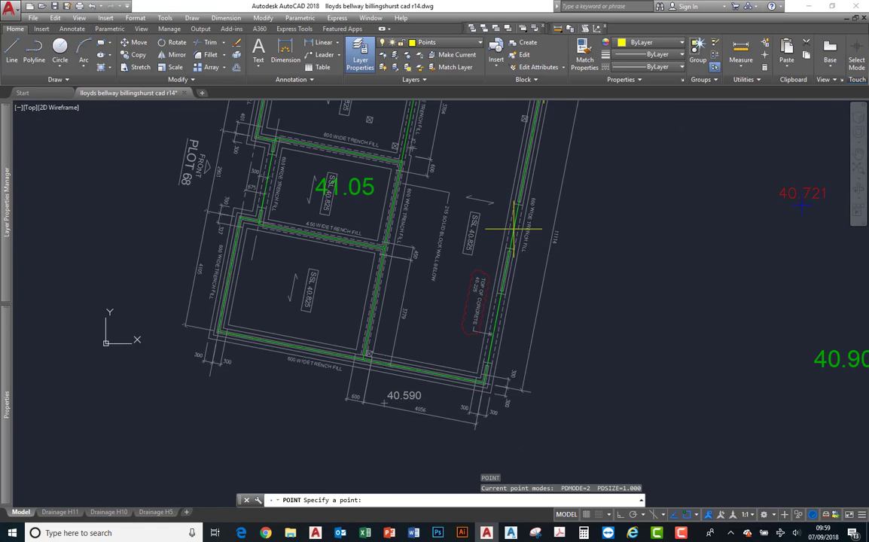
Place points at the lower-right centre line corner and where the internal wall meets the lower wall's centre line.
scroll(490, 392, up, 6)
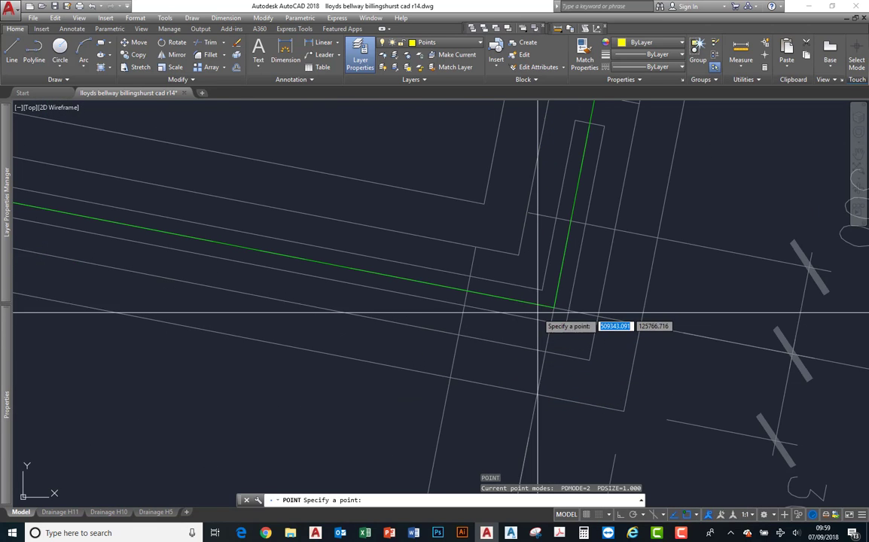
click(552, 307)
scroll(542, 339, up, 5)
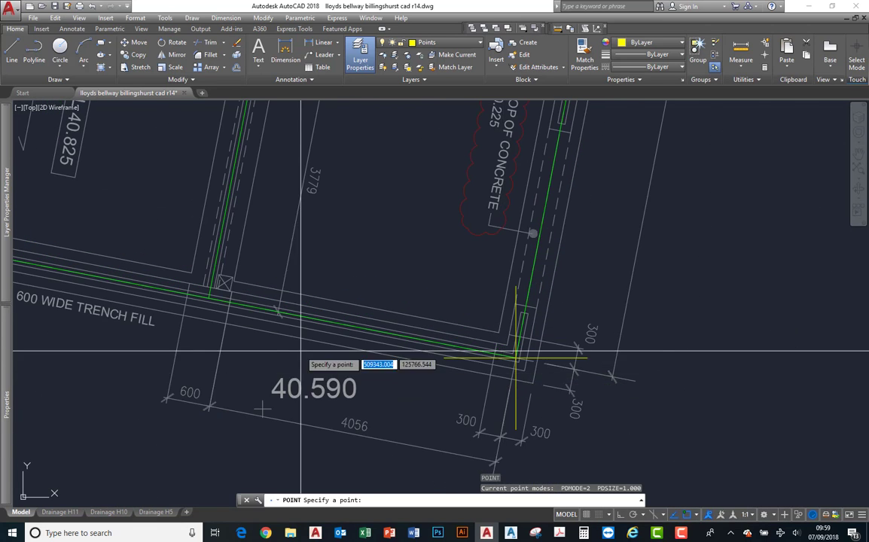
middle_drag(105, 279, 300, 352)
scroll(301, 353, up, 6)
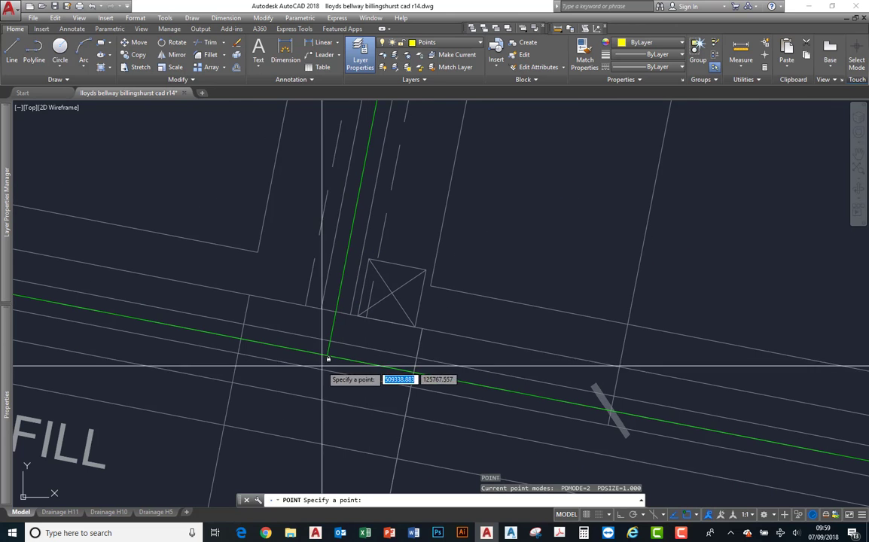
scroll(333, 374, down, 6)
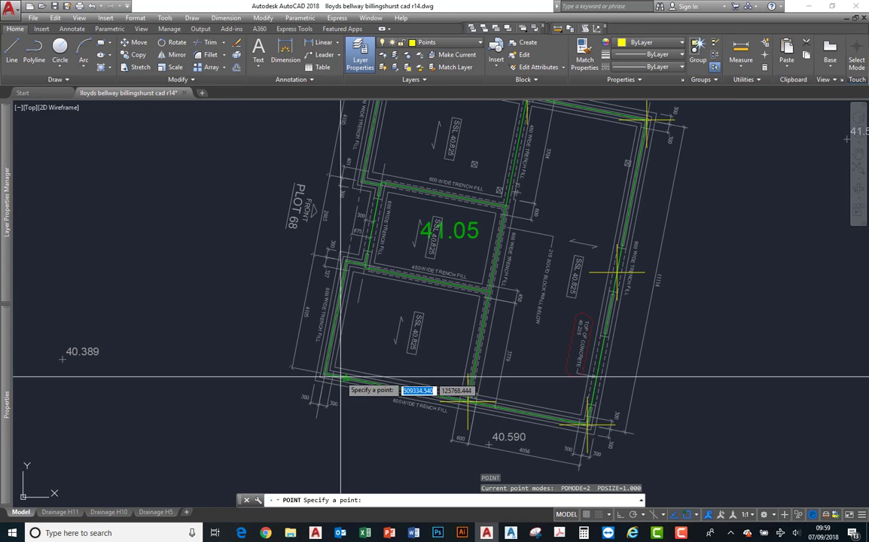
Place a point at the lower-left corner of the outer wall's centre line.
scroll(377, 377, up, 7)
scroll(323, 376, up, 3)
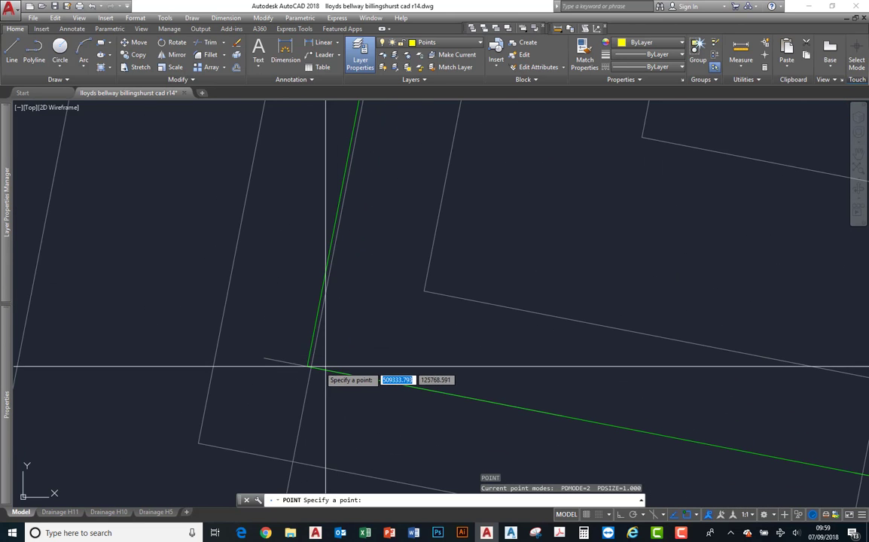
scroll(307, 367, down, 6)
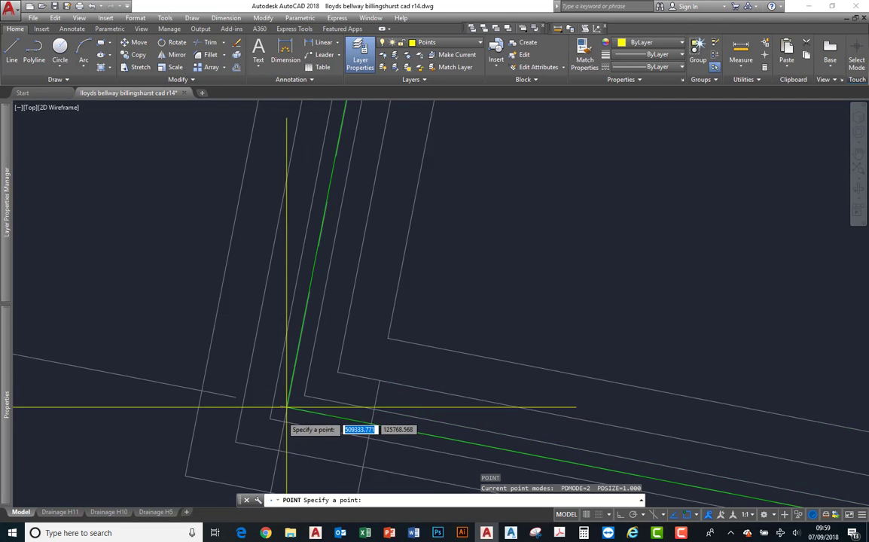
Place a point at the upper step corner of the front wall's centre line, beside the 401 dimension.
scroll(287, 349, up, 5)
scroll(290, 346, up, 6)
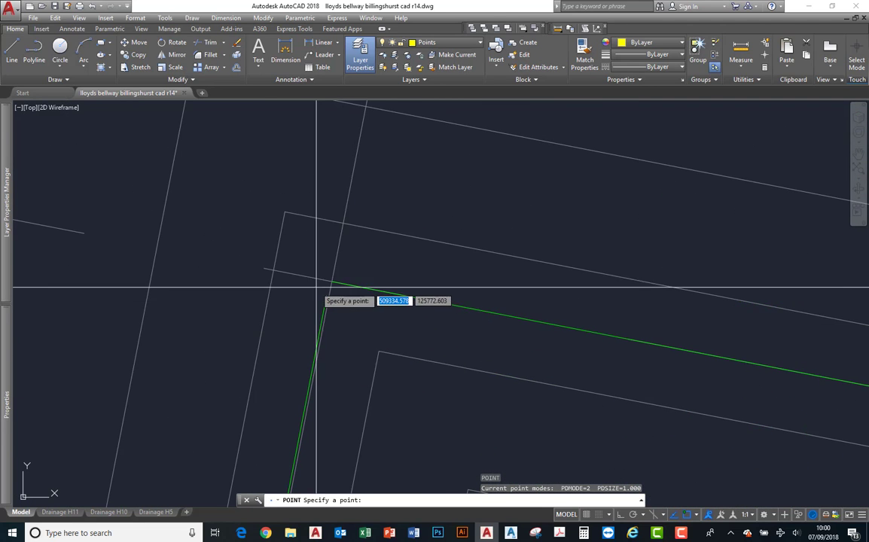
scroll(316, 286, up, 2)
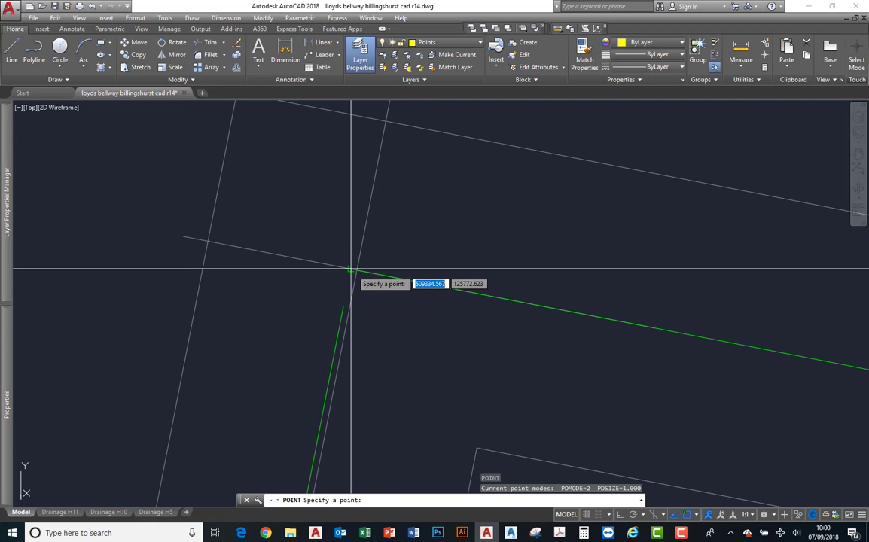
scroll(338, 378, down, 6)
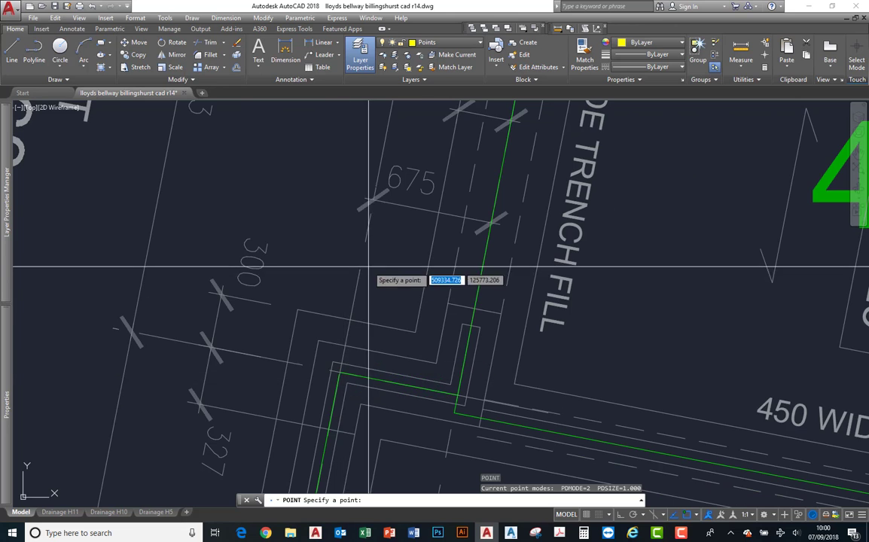
middle_drag(368, 266, 322, 445)
middle_drag(368, 292, 345, 464)
scroll(344, 243, up, 5)
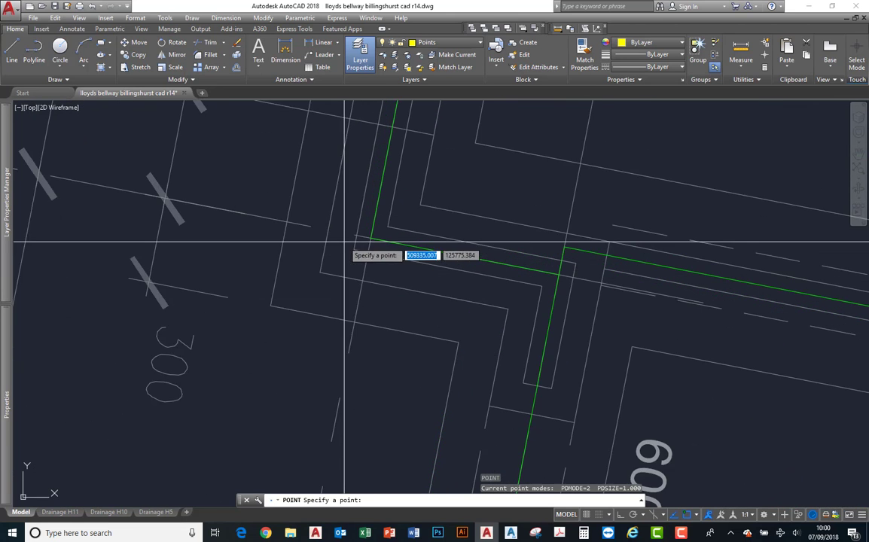
scroll(451, 339, up, 3)
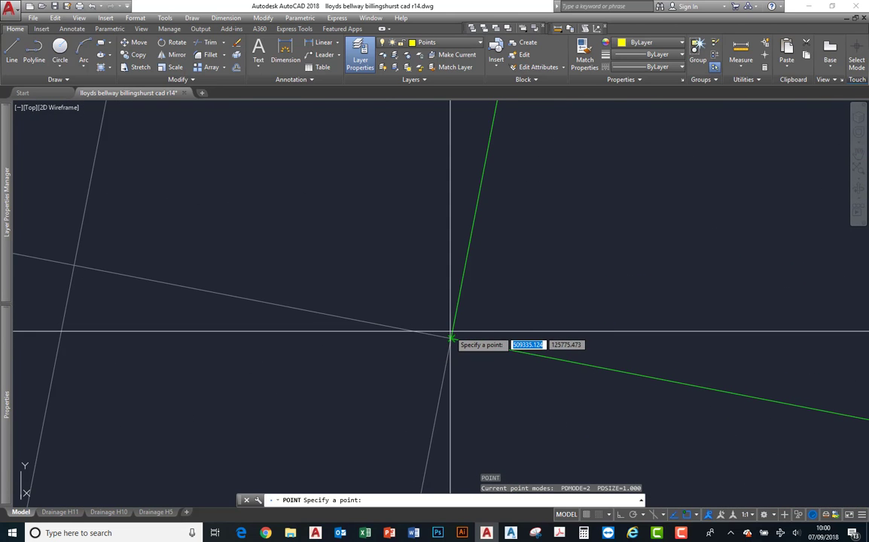
scroll(451, 339, down, 5)
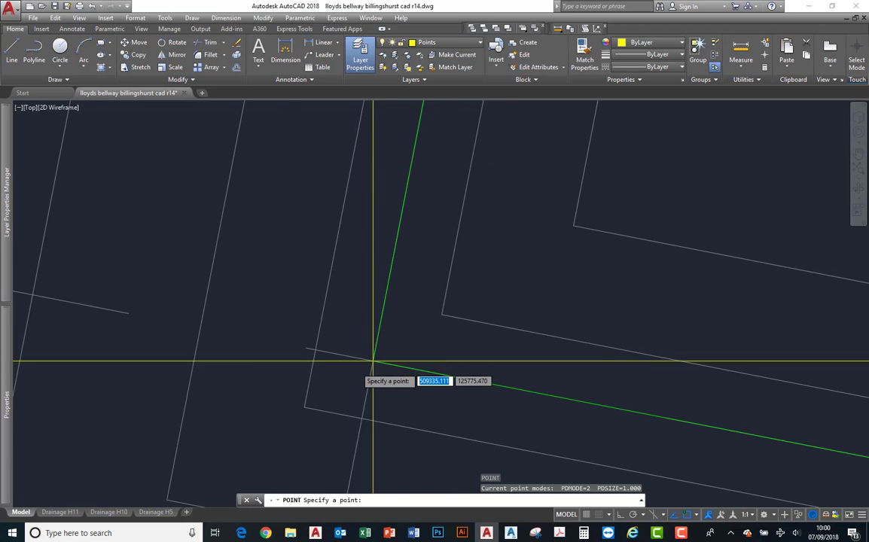
Join the two centre lines at the front wall's lower step corner, beside the 327 dimension, with a zero-radius fillet.
middle_drag(394, 373, 400, 214)
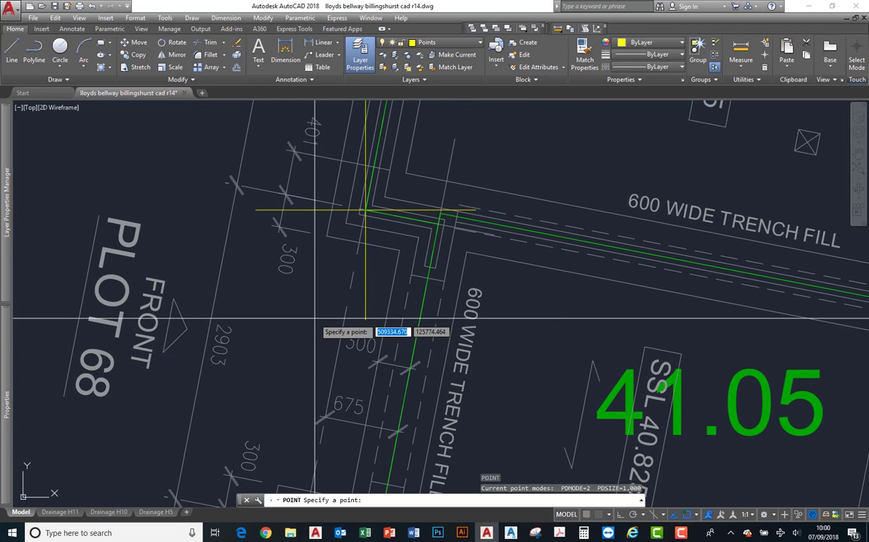
scroll(315, 320, down, 4)
scroll(346, 338, up, 1)
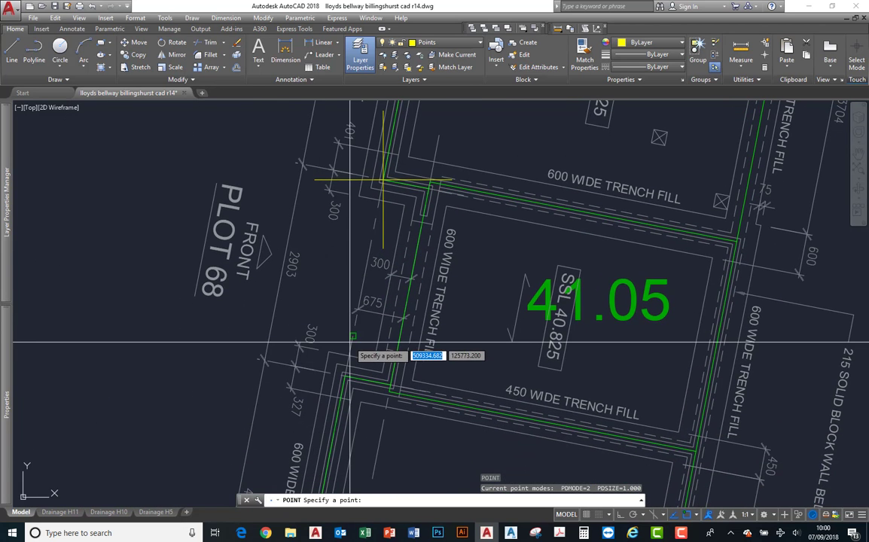
key(Escape)
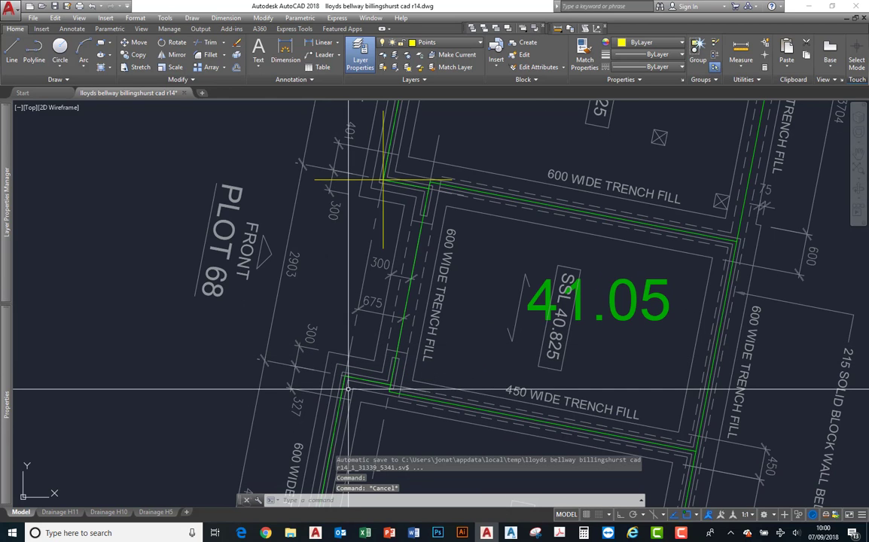
scroll(339, 348, up, 5)
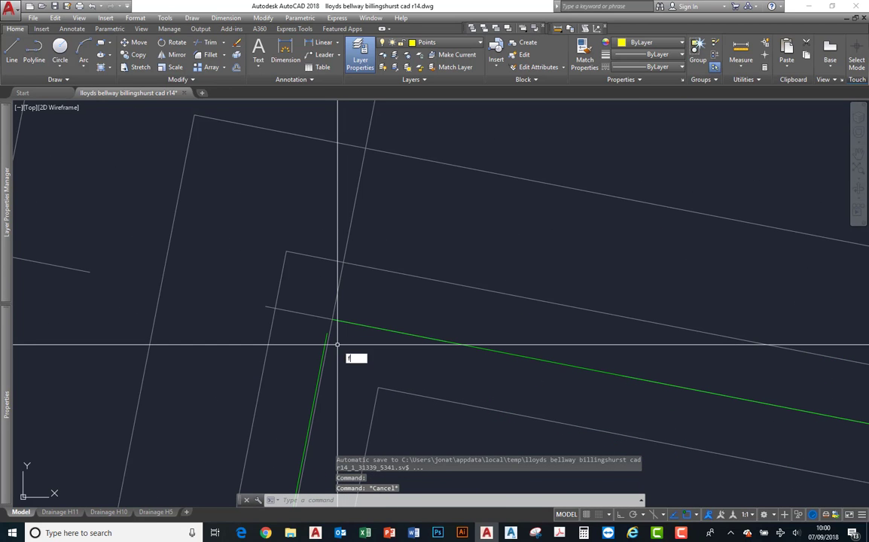
text(f)
key(Return)
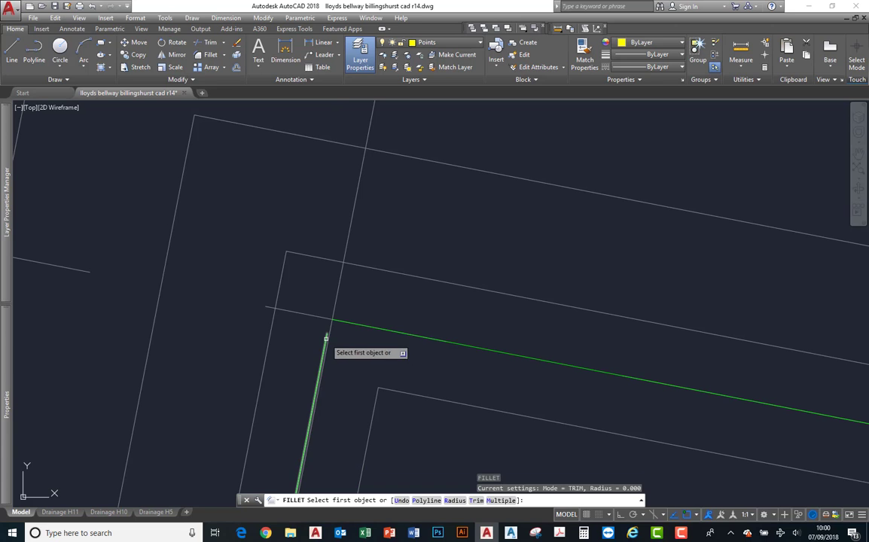
click(326, 338)
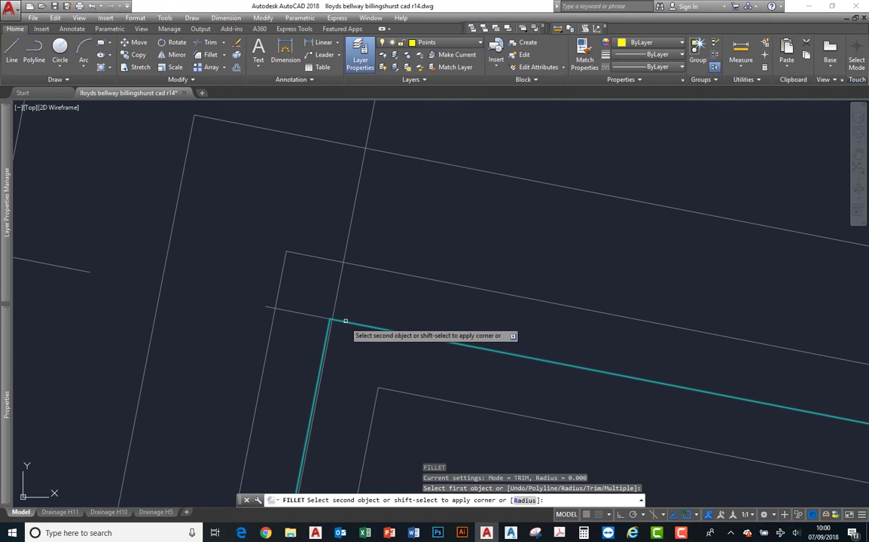
click(345, 323)
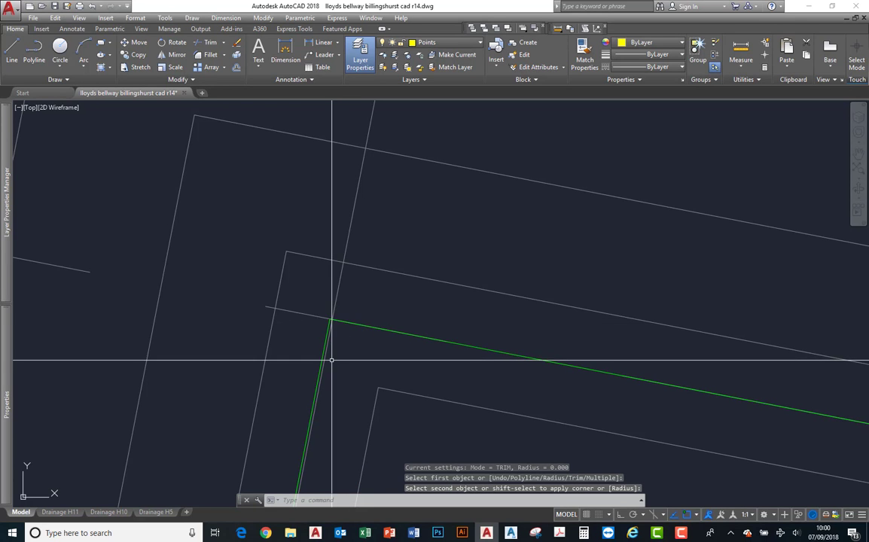
Place a point at the lower step corner of the front wall's centre line, beside the 327 dimension.
scroll(331, 354, down, 2)
scroll(365, 376, down, 8)
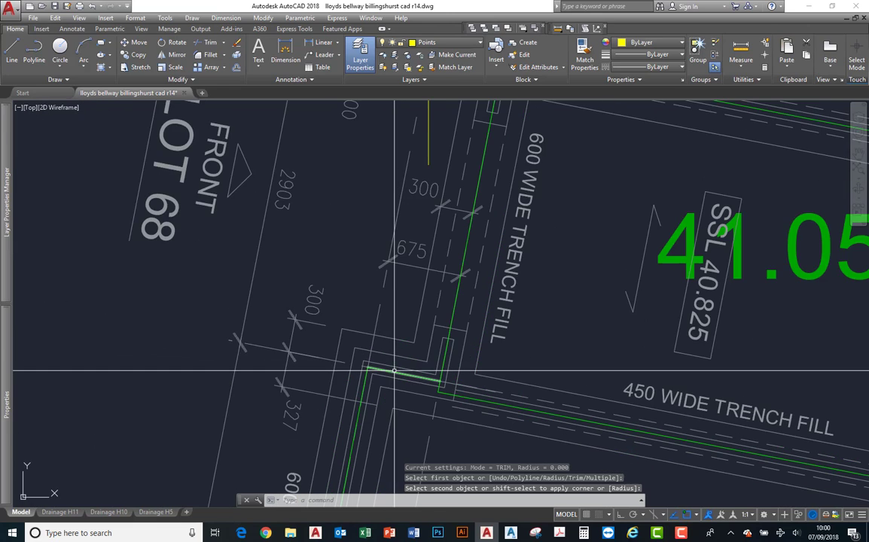
scroll(391, 339, up, 10)
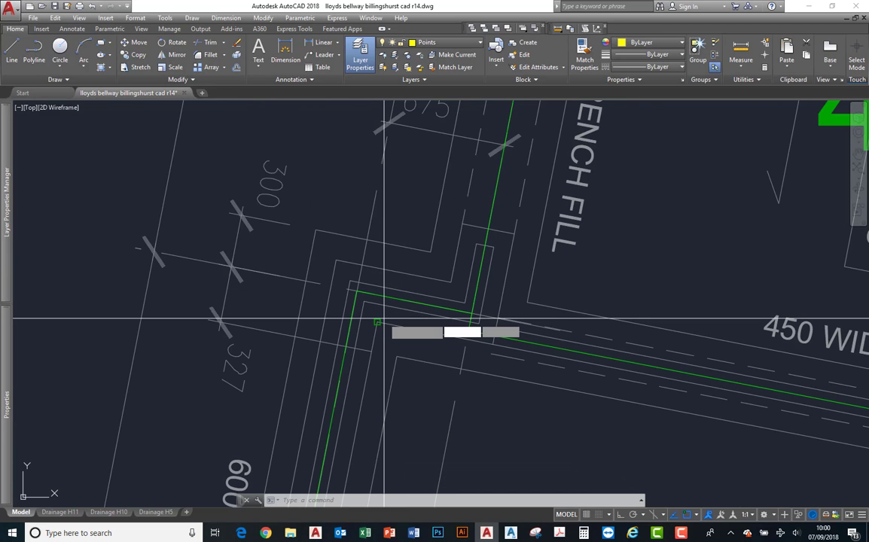
scroll(351, 301, up, 5)
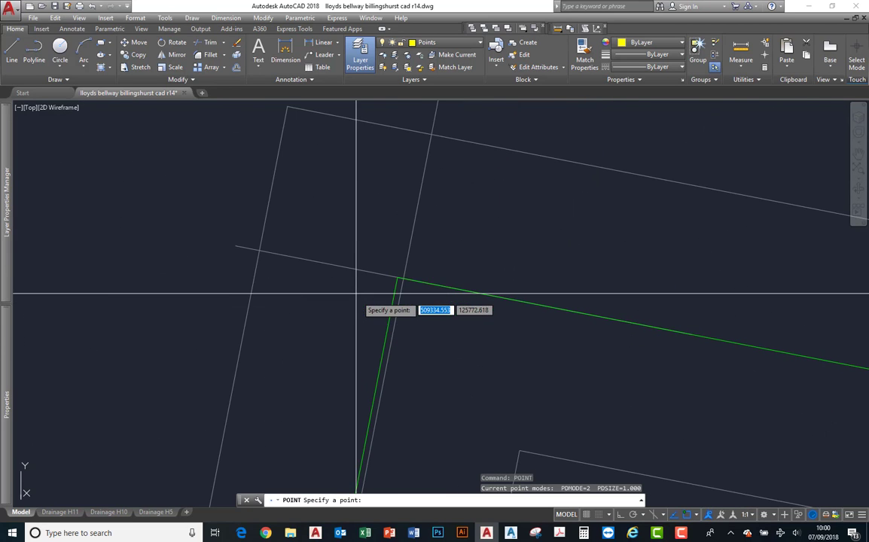
click(398, 278)
scroll(398, 280, up, 5)
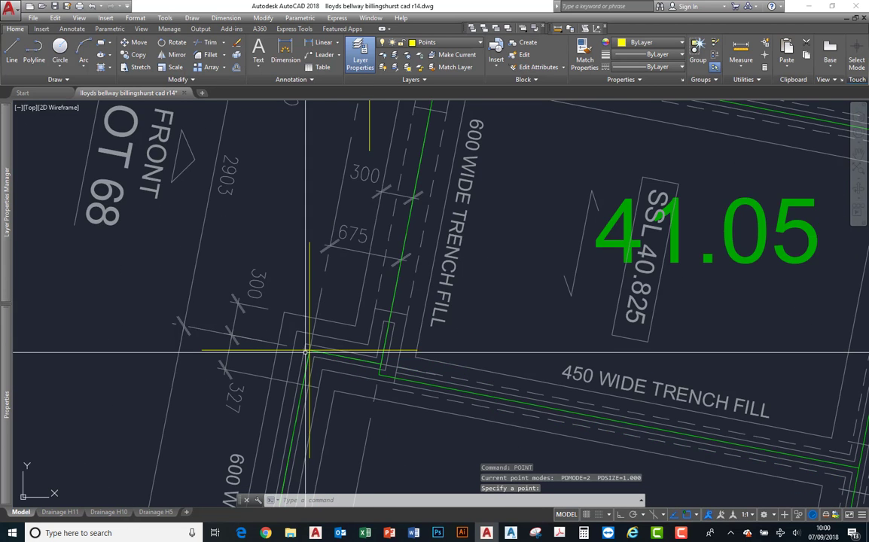
Change the point display style to the plain dot.
scroll(306, 351, down, 8)
scroll(388, 363, up, 2)
middle_drag(388, 363, 407, 328)
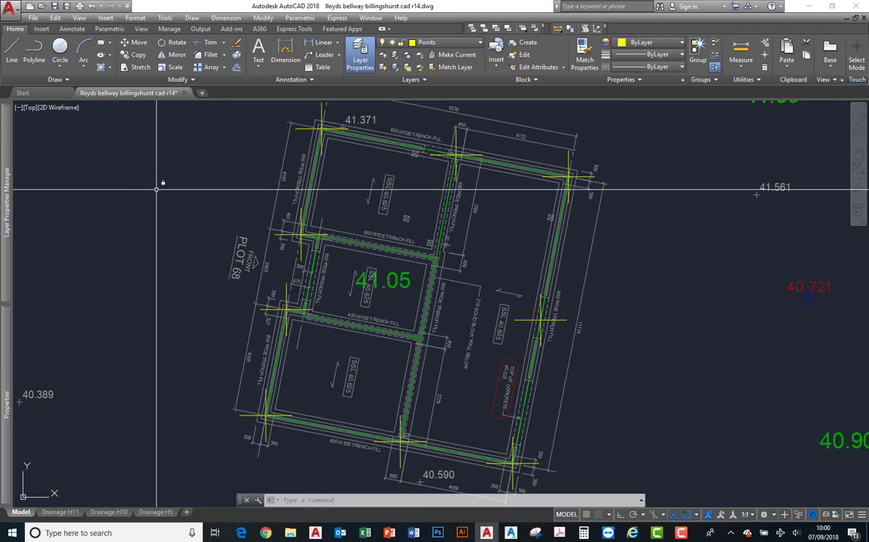
click(134, 18)
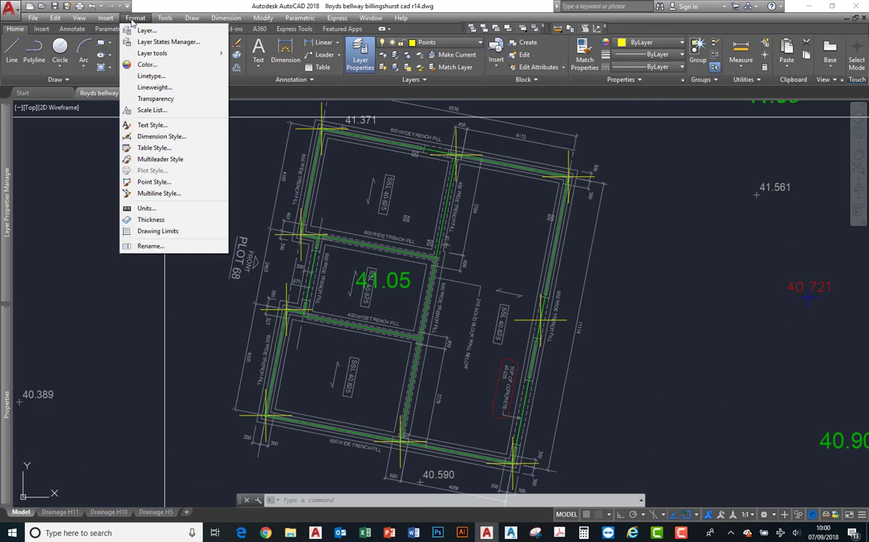
click(145, 183)
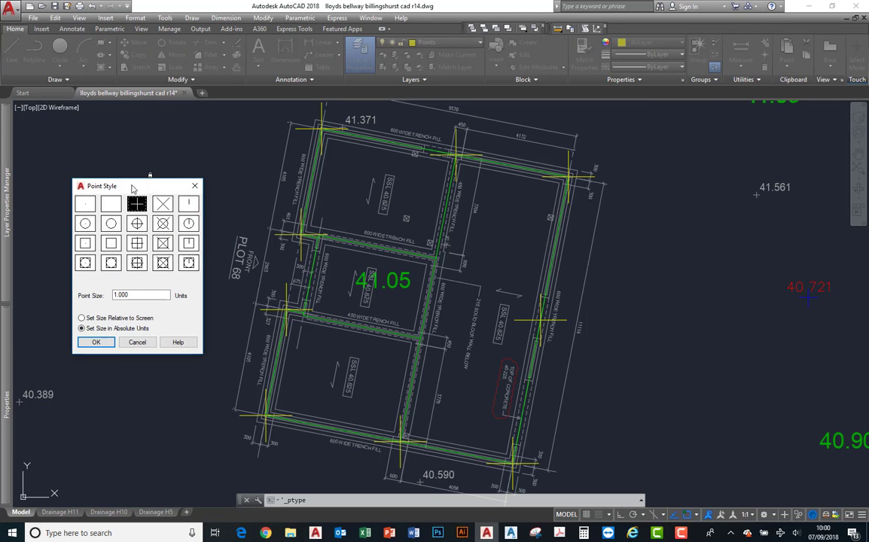
drag(132, 189, 665, 195)
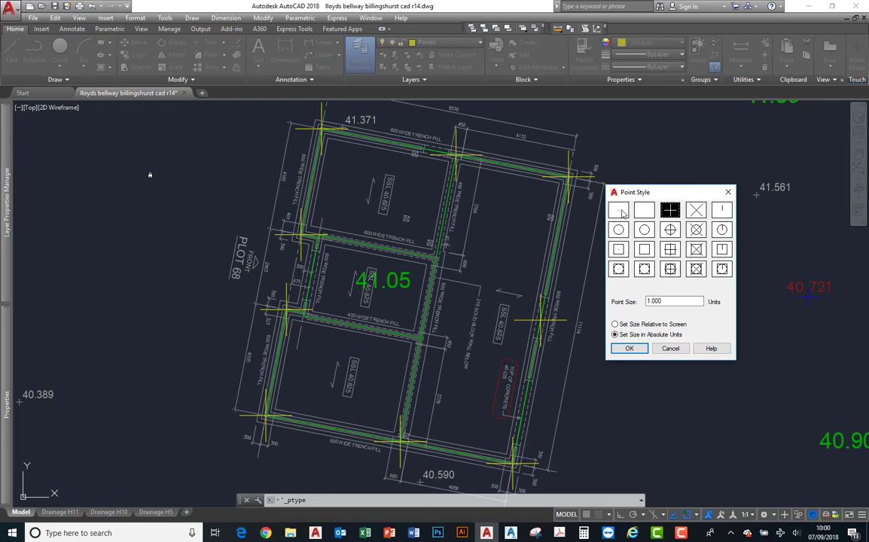
click(630, 348)
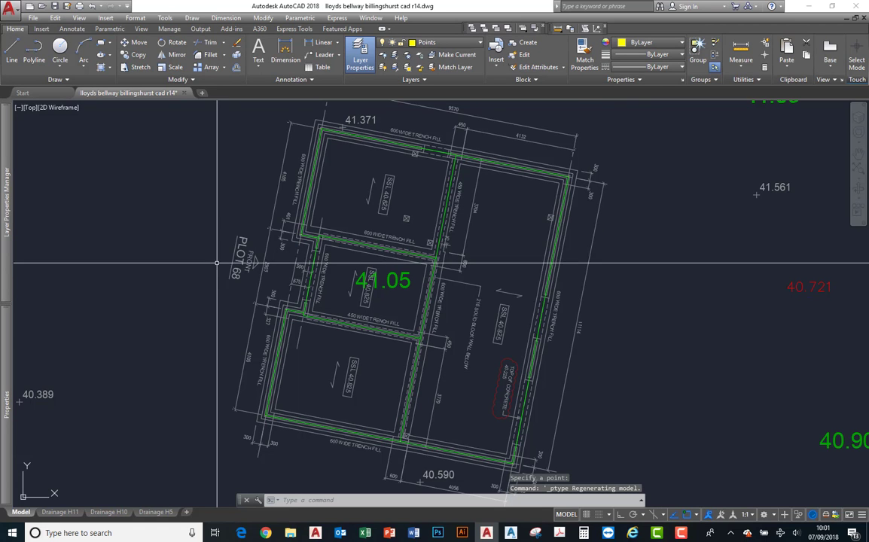
Set the point style to an X sized relative to the screen, with point size 0.
click(105, 18)
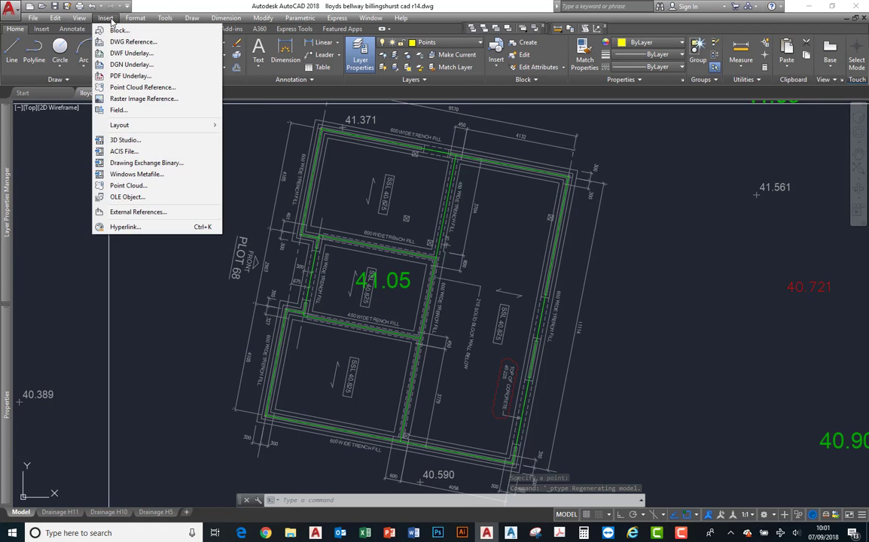
mouse_move(134, 20)
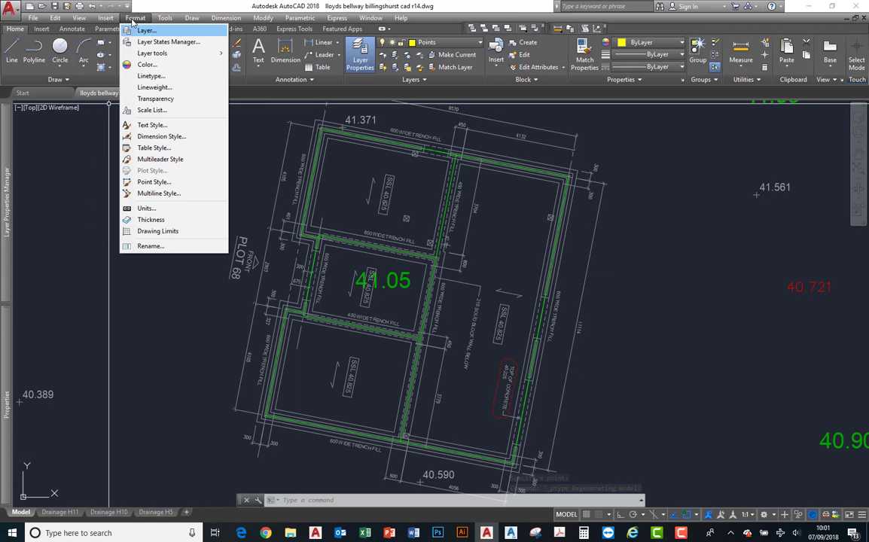
click(153, 183)
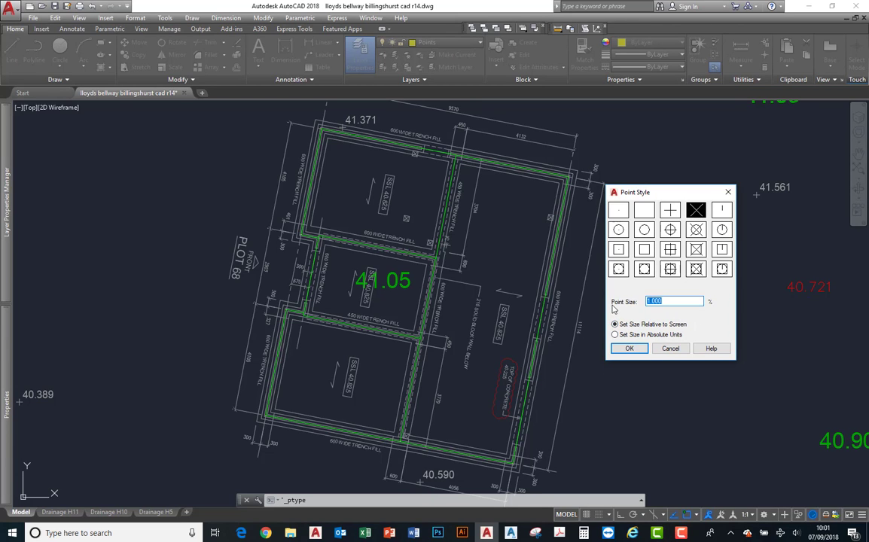
click(629, 349)
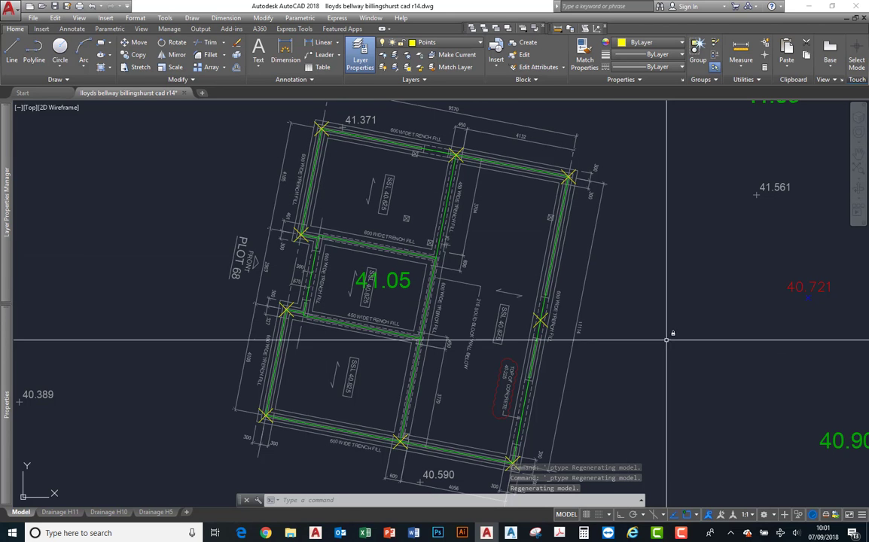
mouse_move(683, 341)
middle_down()
mouse_move(710, 326)
mouse_move(656, 310)
mouse_move(630, 344)
mouse_move(648, 353)
middle_up()
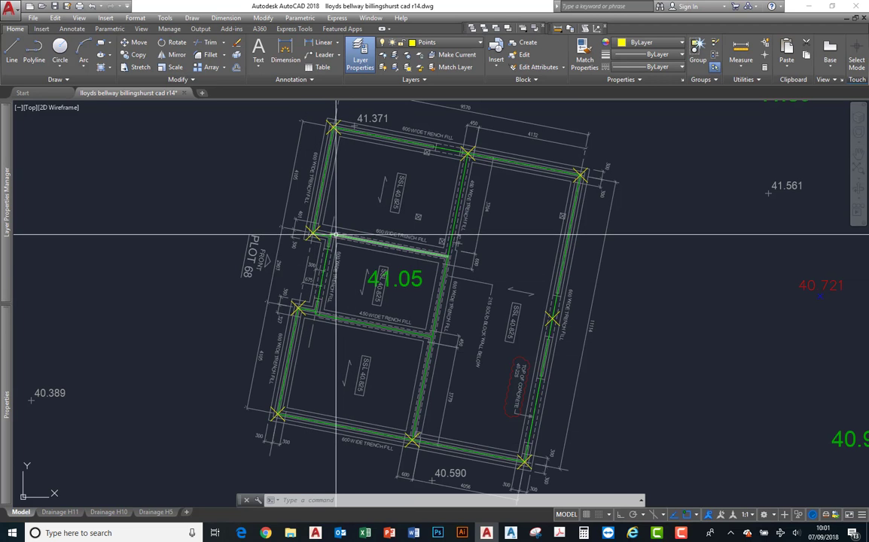
scroll(364, 284, up, 3)
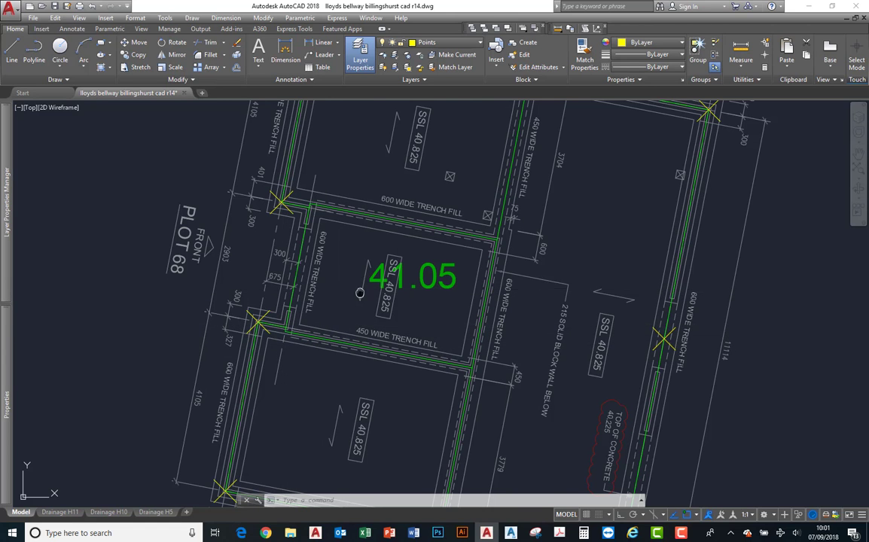
scroll(349, 304, down, 3)
scroll(252, 310, down, 2)
scroll(349, 311, up, 2)
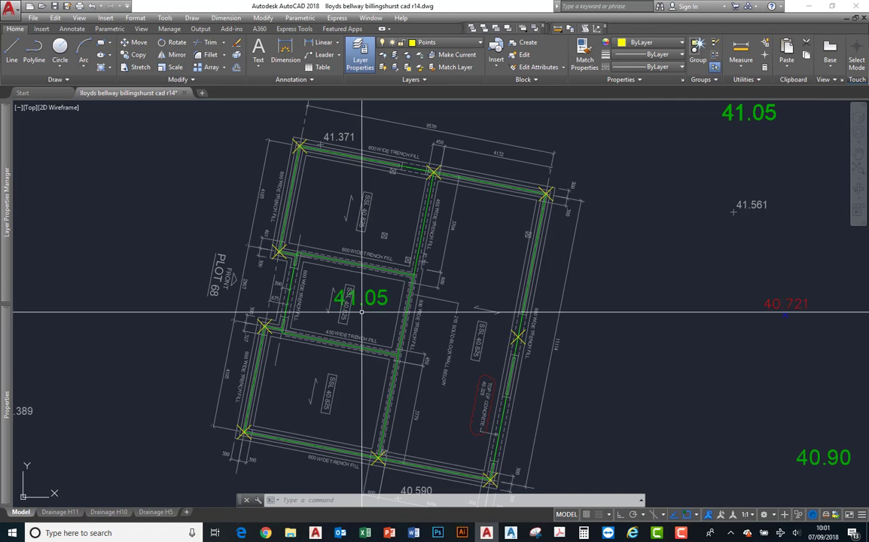
mouse_move(349, 310)
middle_down()
mouse_move(362, 294)
mouse_move(383, 289)
middle_up()
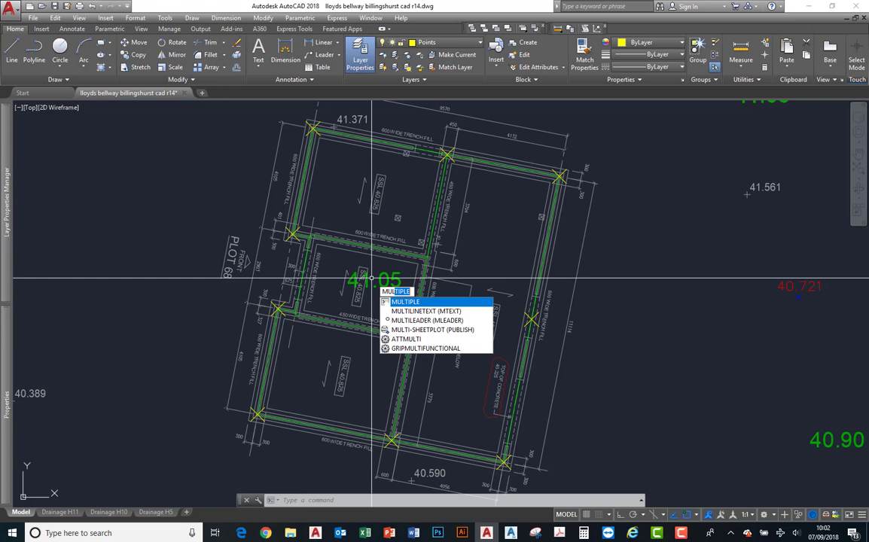
Repeat the Point command with MULTIPLE and place a point where the recessed front wall's centre line meets the upper 600 wide trench centre line.
key(Return)
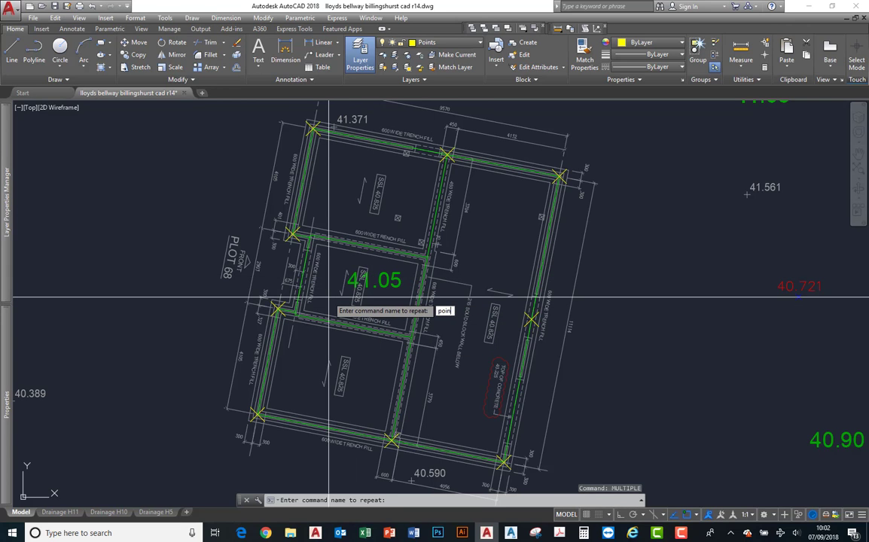
key(Return)
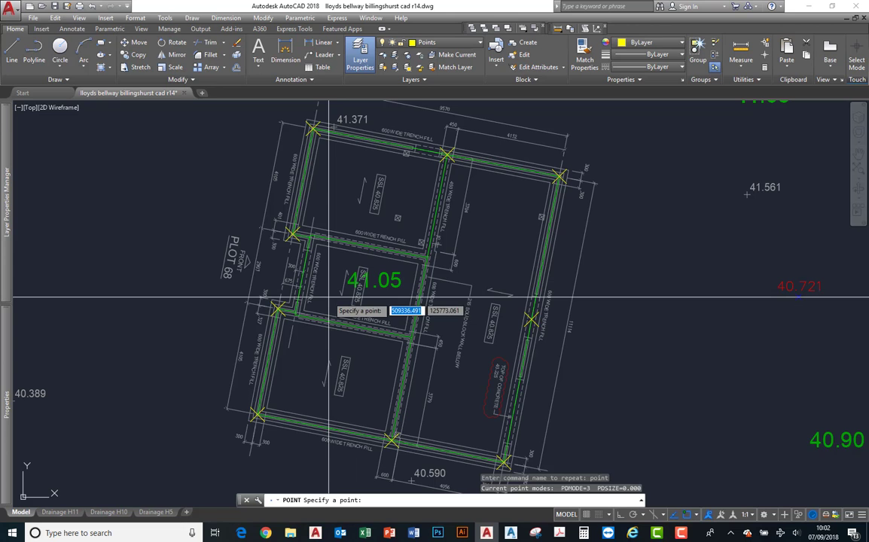
scroll(309, 235, up, 8)
scroll(309, 235, up, 2)
click(325, 226)
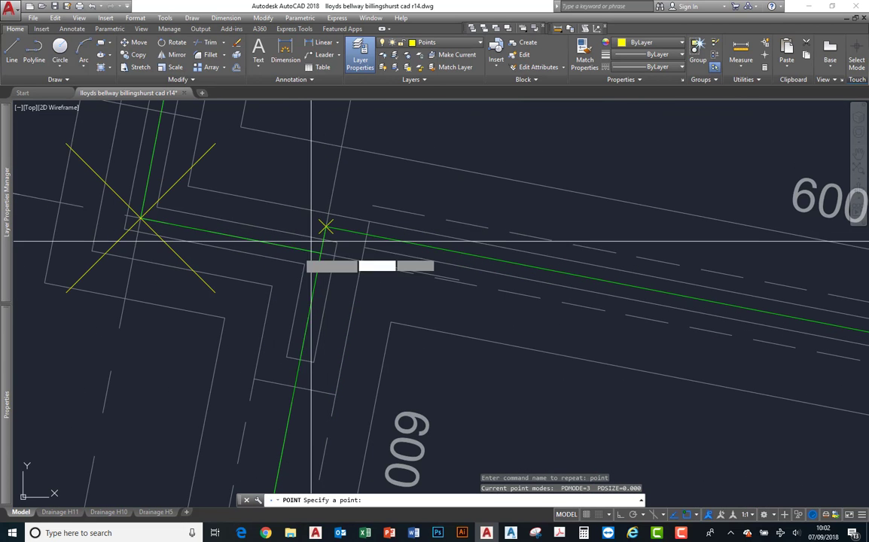
Place points where the centre lines of the upper 600 and lower 450 wide cross trenches meet the long internal wall's centre line.
scroll(274, 262, down, 4)
scroll(273, 262, down, 3)
scroll(582, 326, up, 5)
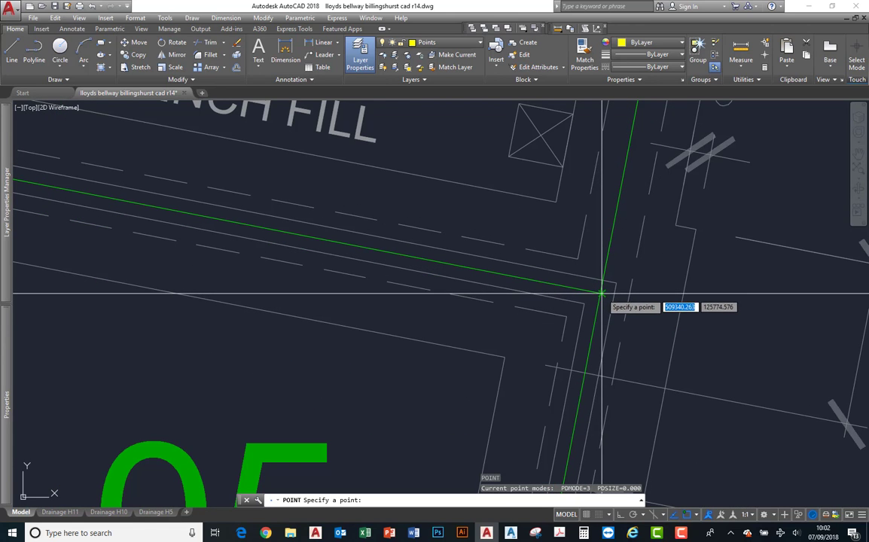
scroll(600, 293, up, 2)
scroll(601, 293, up, 2)
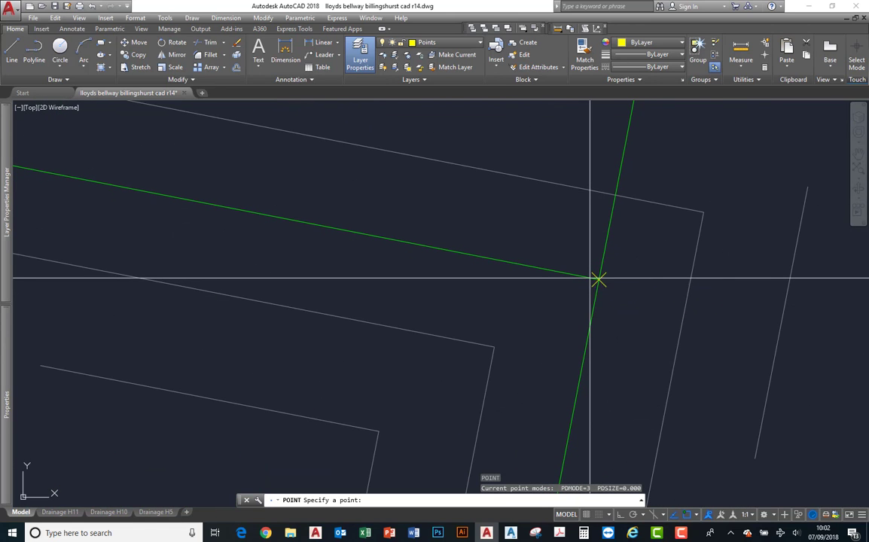
scroll(598, 279, down, 4)
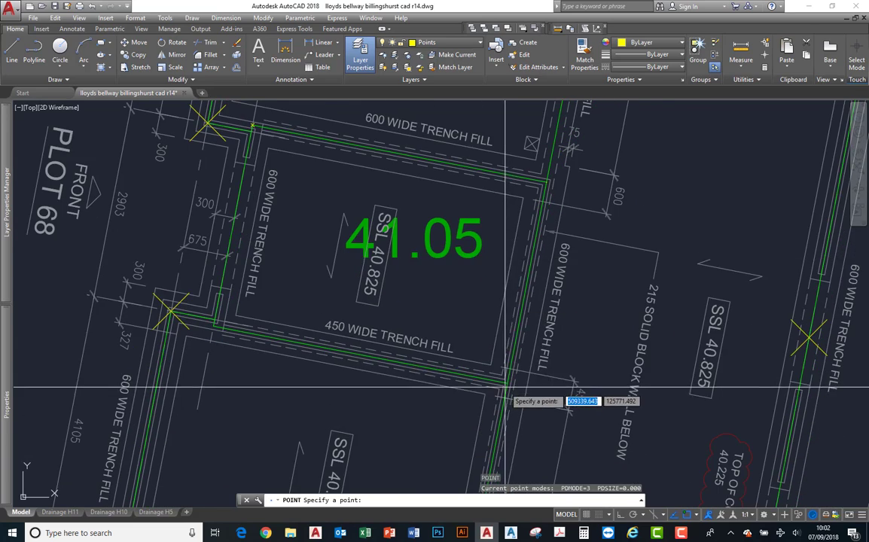
scroll(505, 388, up, 3)
scroll(525, 395, down, 2)
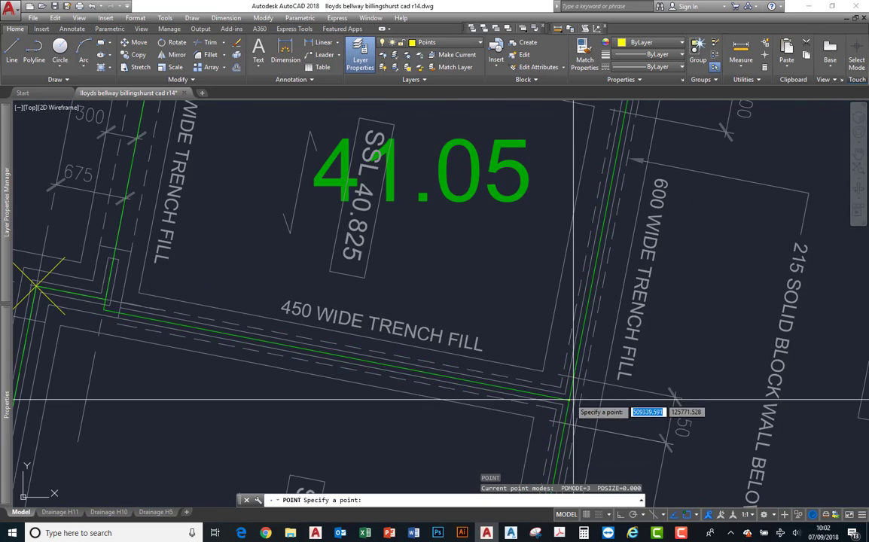
Place a point at the corner where the recessed front wall's centre line meets the 450 wide trench centre line.
middle_drag(231, 337, 407, 377)
scroll(284, 347, up, 5)
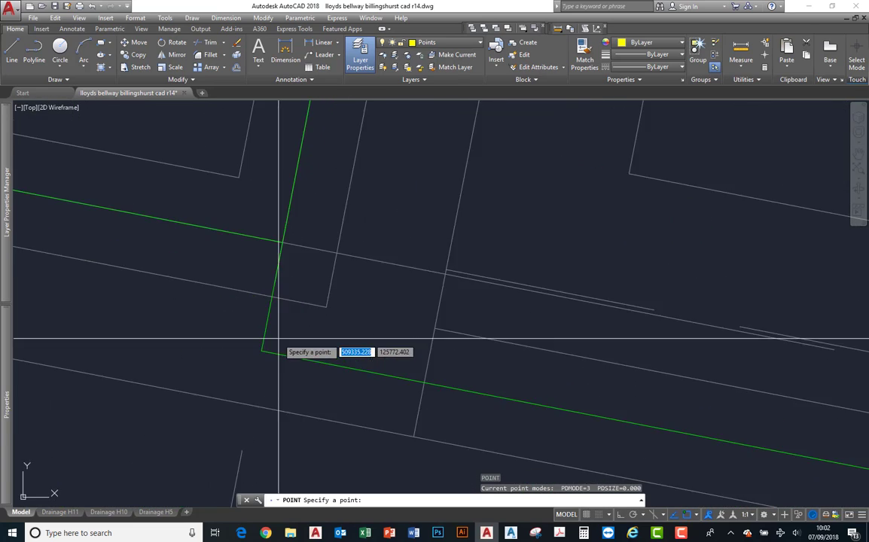
scroll(263, 350, up, 2)
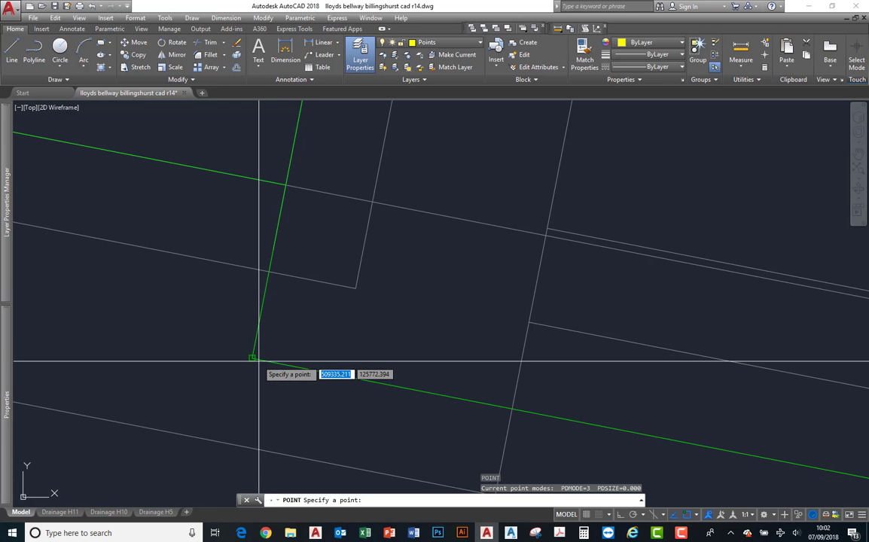
click(259, 362)
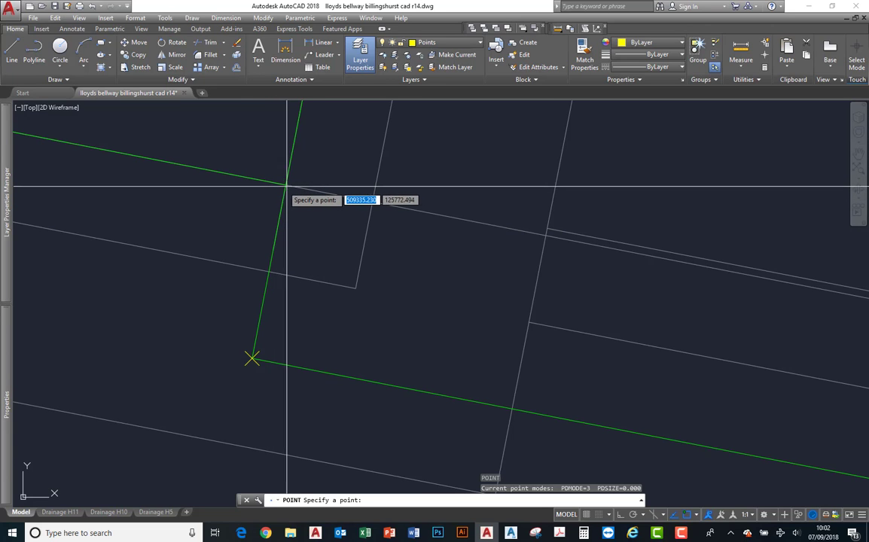
Place points where the short front return centre lines meet the recessed front wall's centre line, beside the 450 and upper 600 wide trenches.
scroll(287, 181, up, 3)
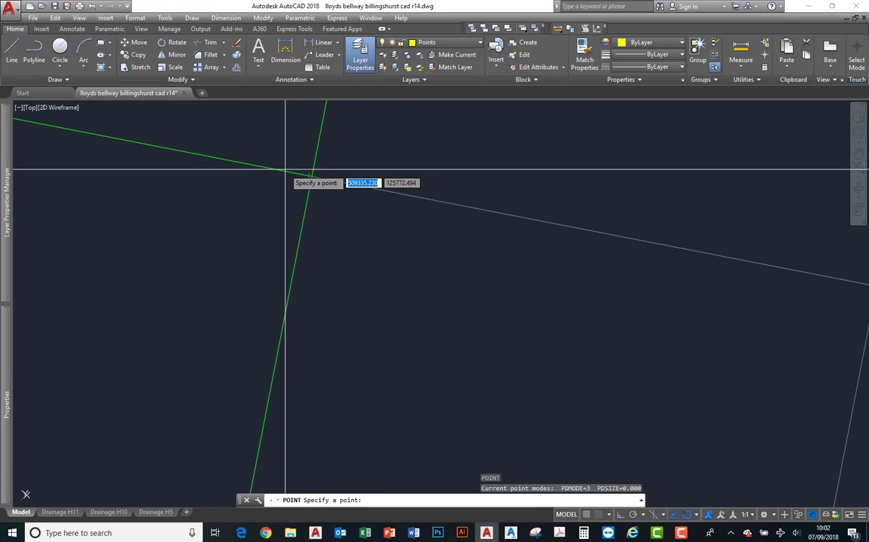
scroll(300, 286, up, 4)
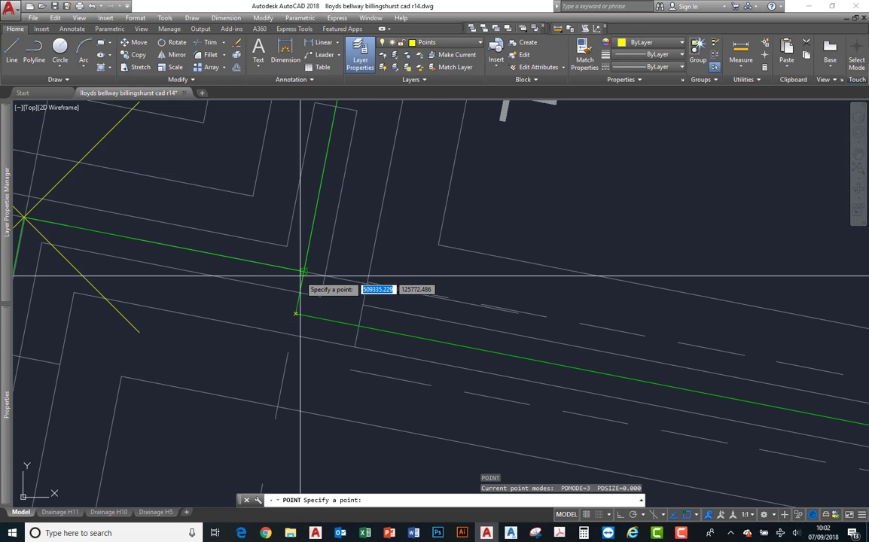
middle_drag(316, 169, 310, 398)
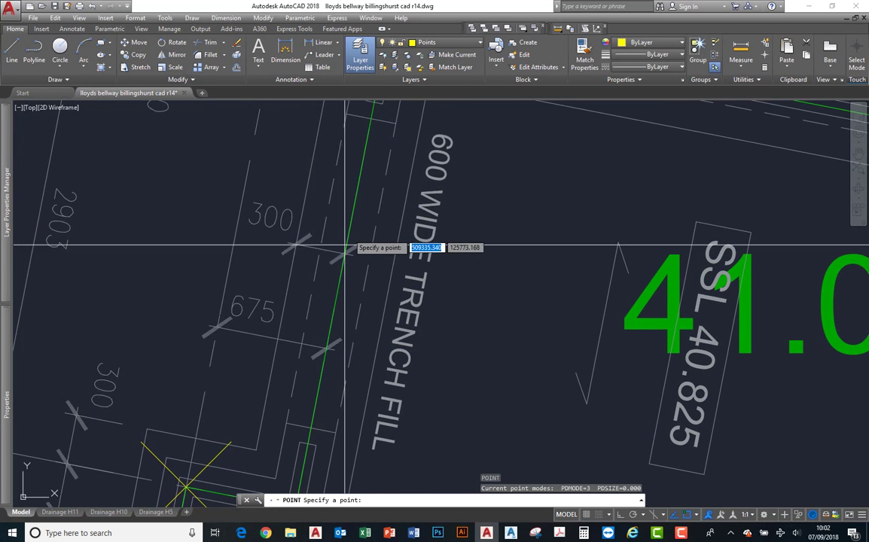
middle_drag(350, 234, 338, 421)
scroll(364, 225, up, 5)
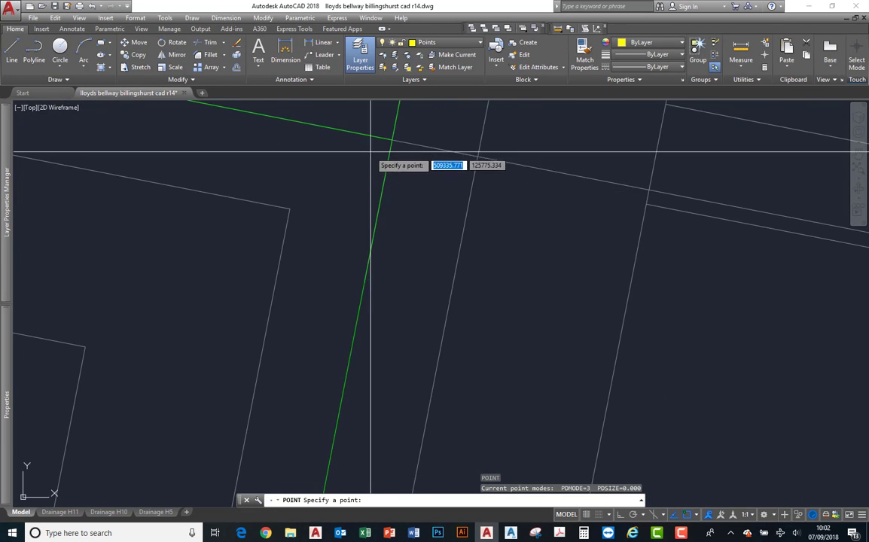
click(390, 140)
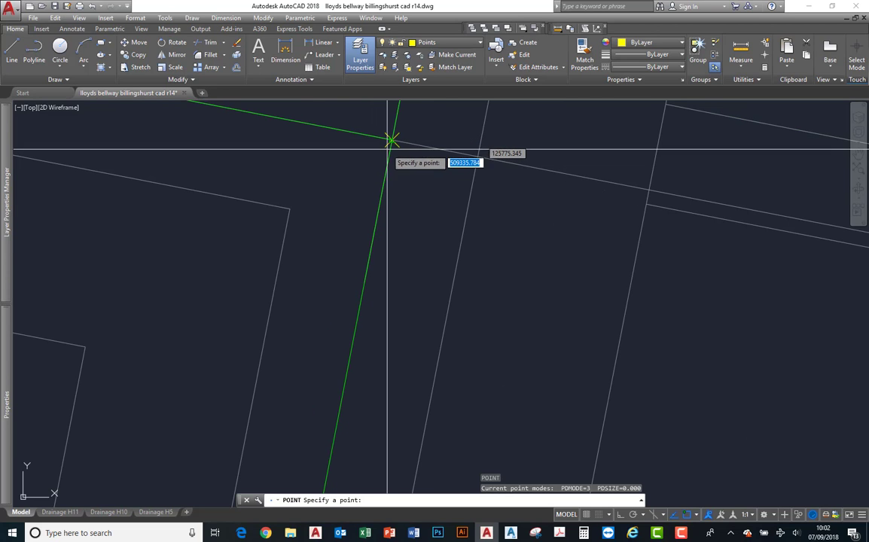
key(Return)
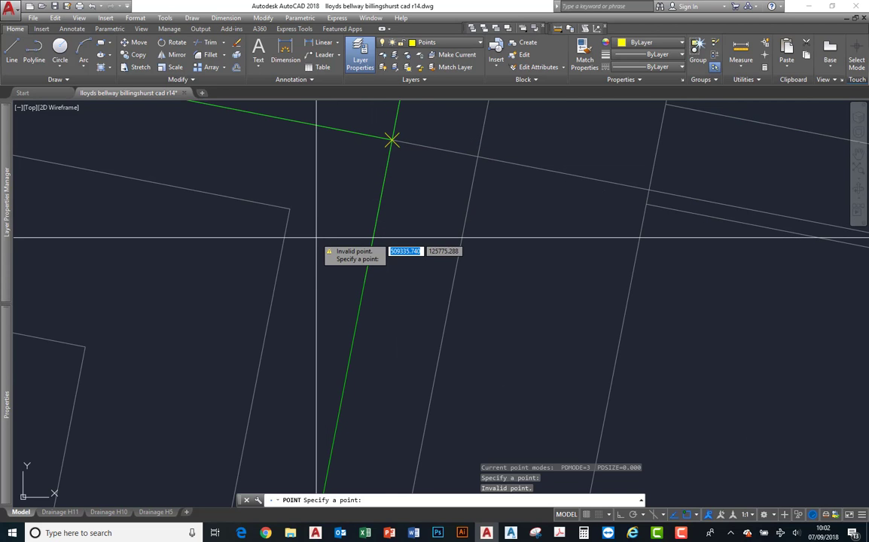
key(Escape)
Regenerate the drawing with the whole of Plot 68 in view to refresh the size of the point symbols.
scroll(329, 271, down, 5)
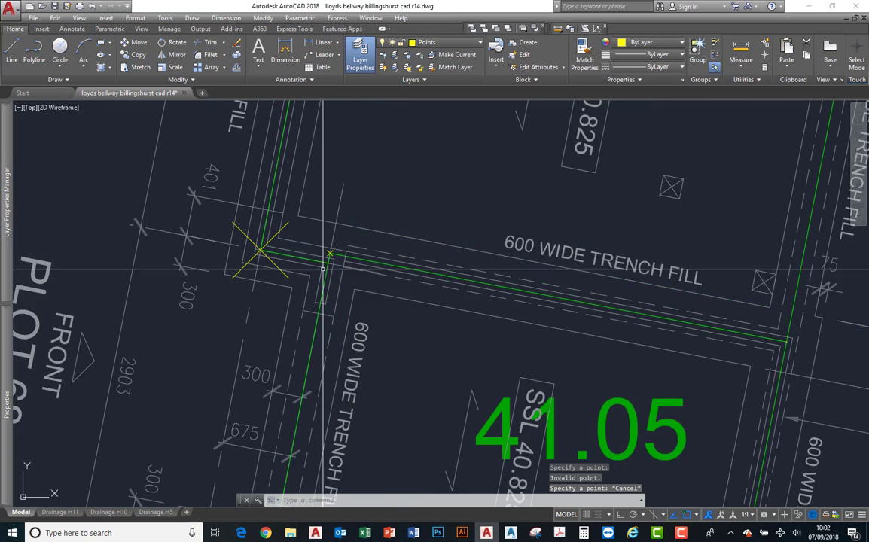
scroll(421, 304, up, 2)
scroll(337, 219, down, 1)
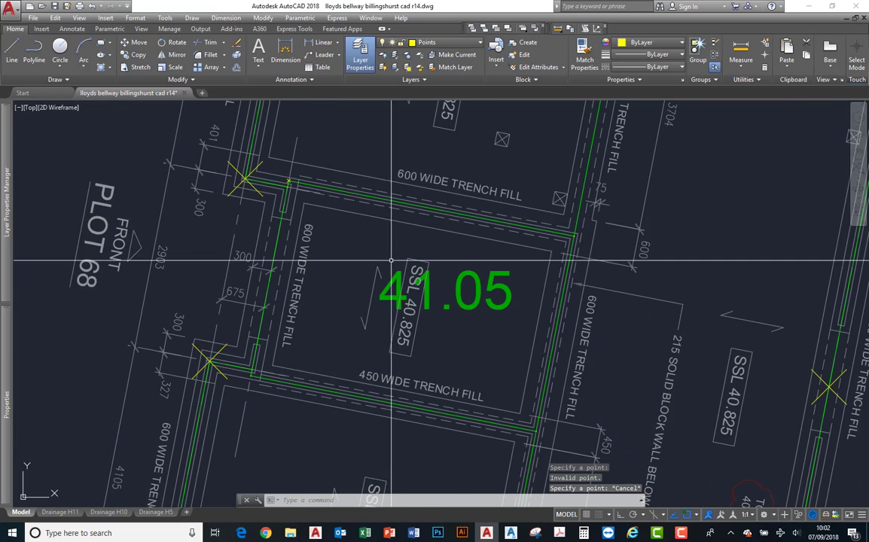
scroll(391, 188, down, 2)
mouse_move(381, 269)
middle_down()
mouse_move(364, 283)
mouse_move(359, 276)
middle_up()
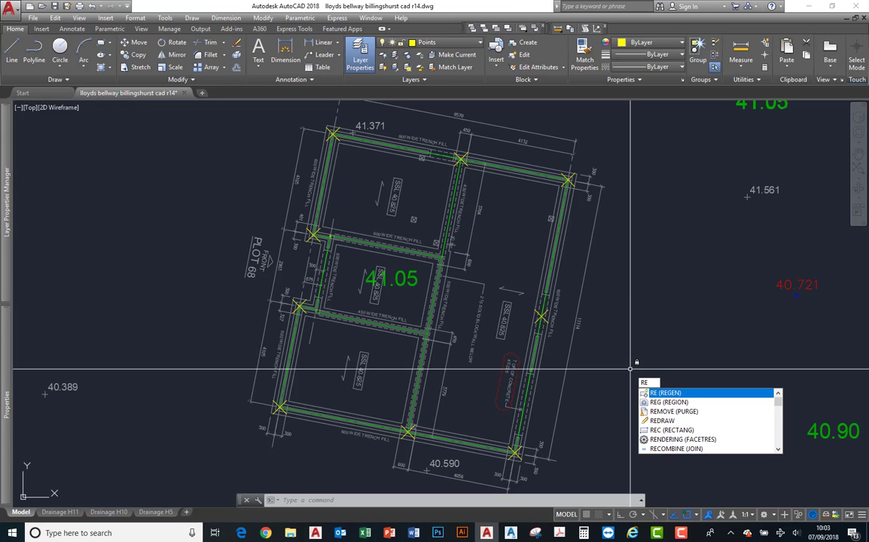
click(686, 393)
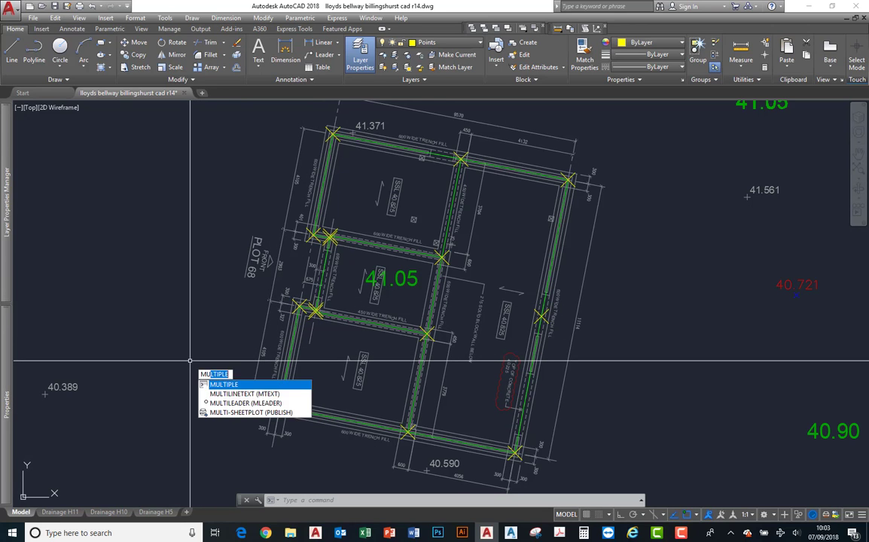
Repeat the ID command with MULTIPLE and limit the running object snaps to Node only.
click(223, 385)
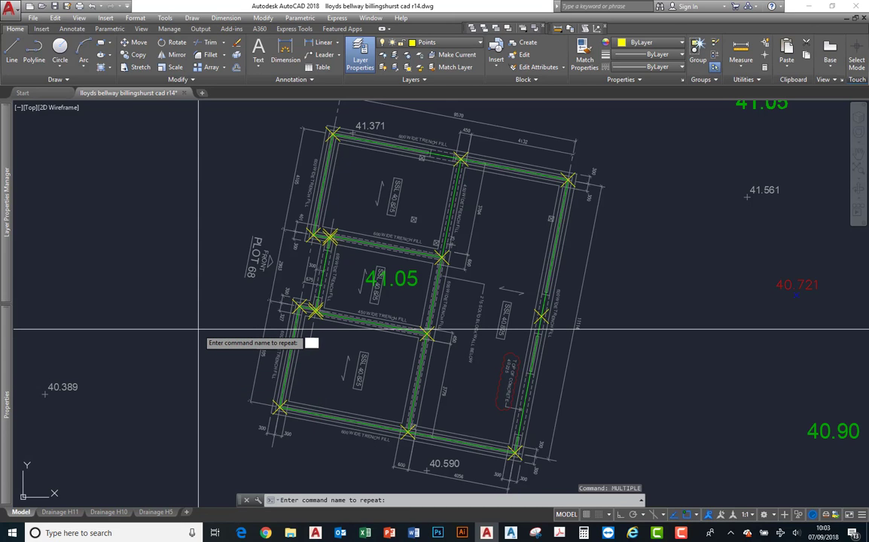
key(Return)
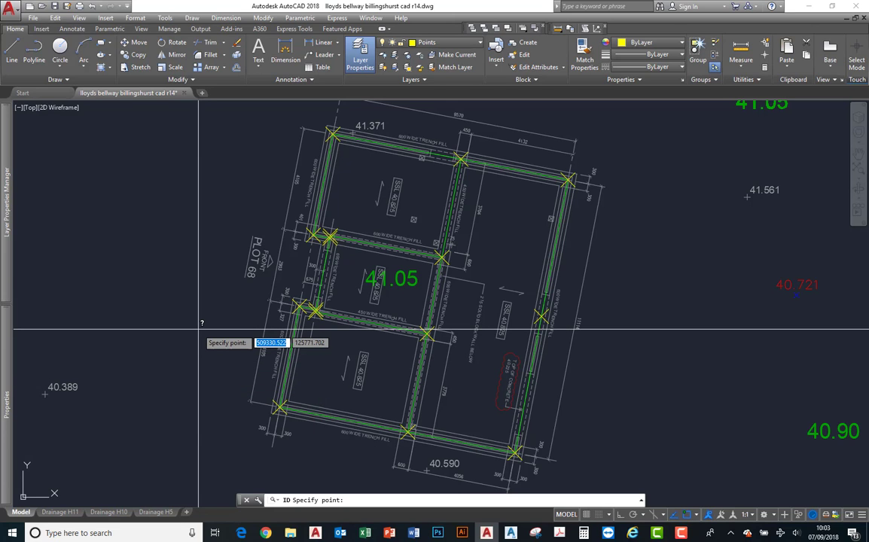
scroll(336, 124, up, 8)
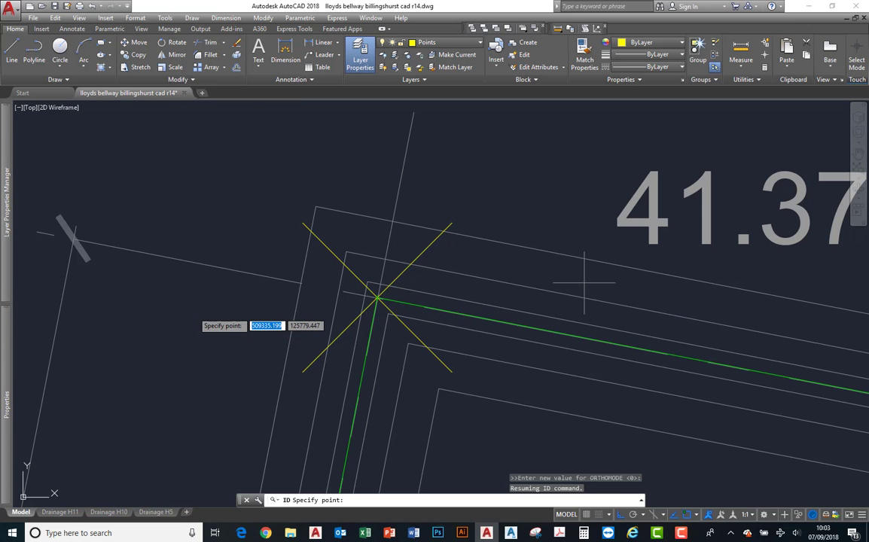
shift+right_click(194, 316)
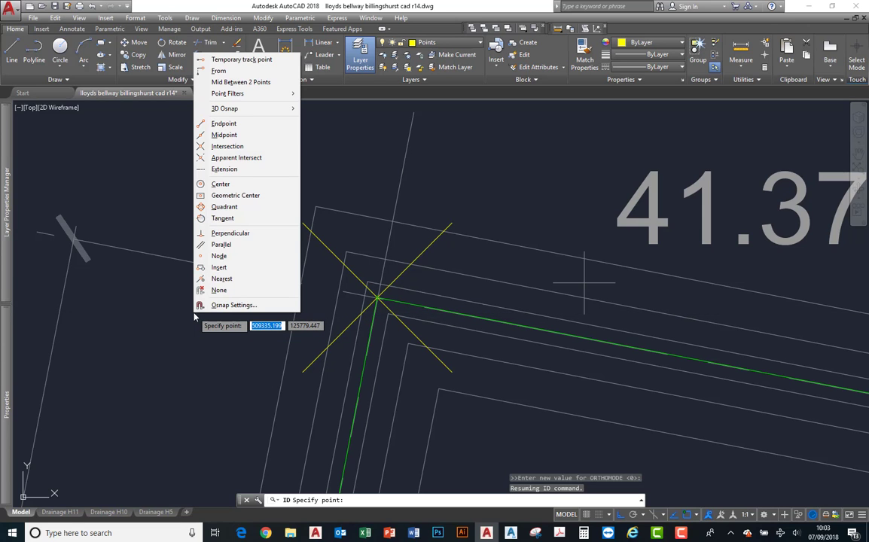
click(235, 306)
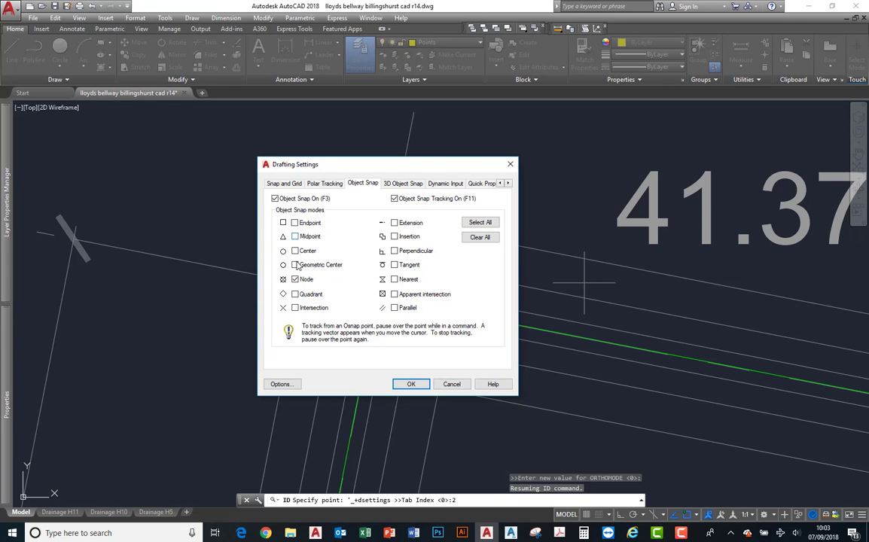
click(412, 385)
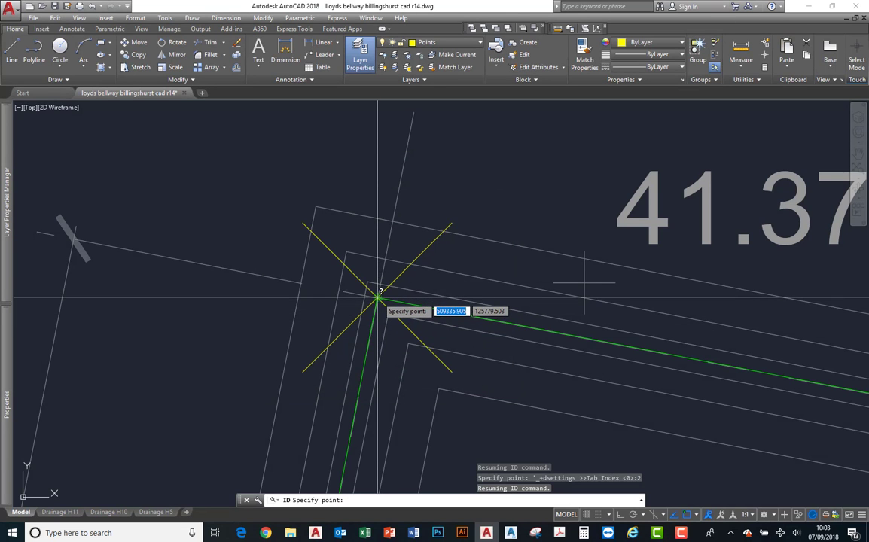
Identify the coordinates of Plot 68's perimeter points in clockwise order, from the top-left corner round to the upper front return corner.
scroll(368, 394, down, 5)
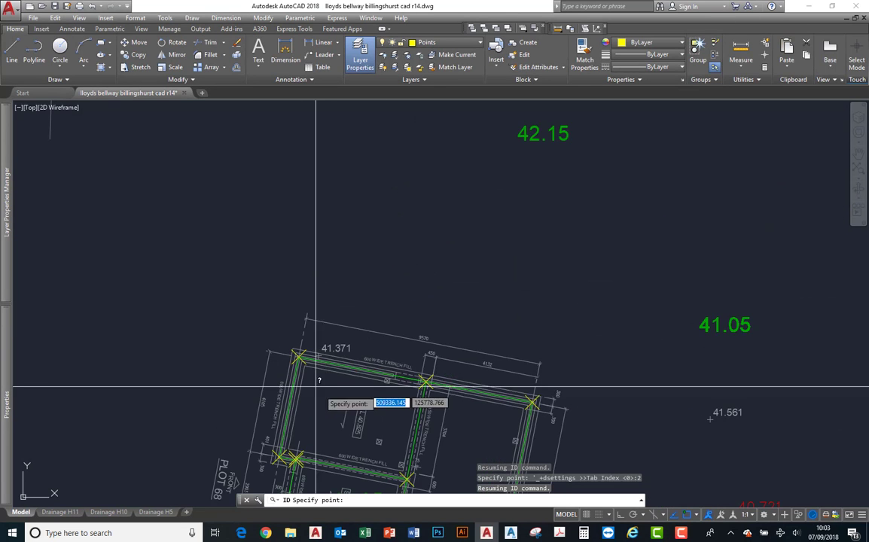
mouse_move(336, 277)
middle_down()
mouse_move(333, 219)
mouse_move(290, 213)
middle_up()
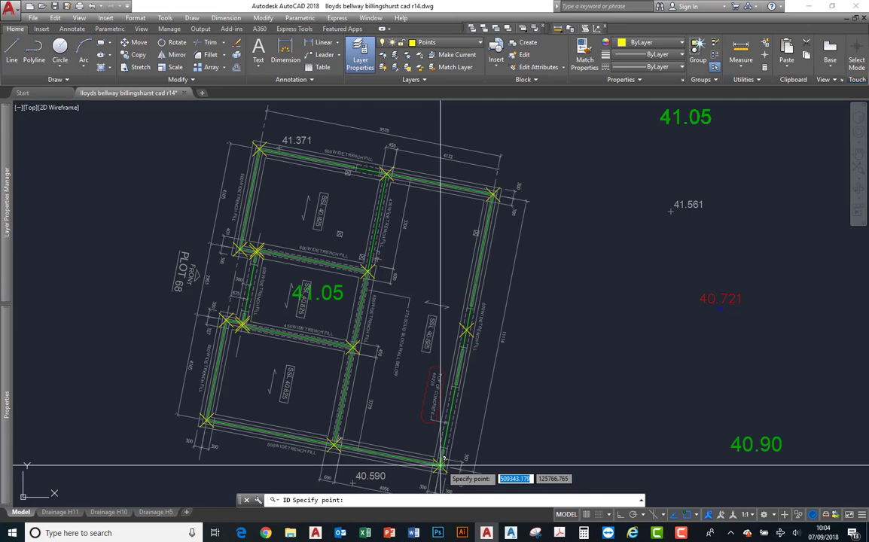
click(209, 422)
key(Return)
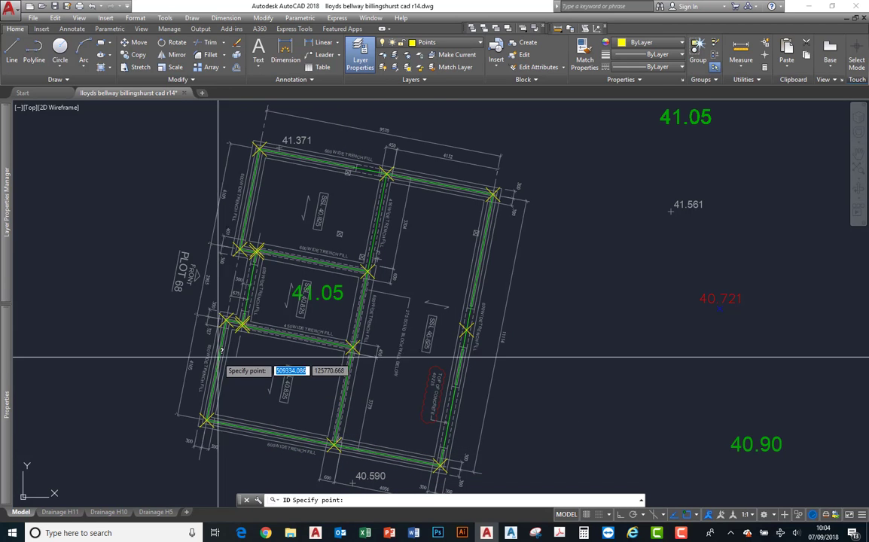
click(226, 320)
key(Return)
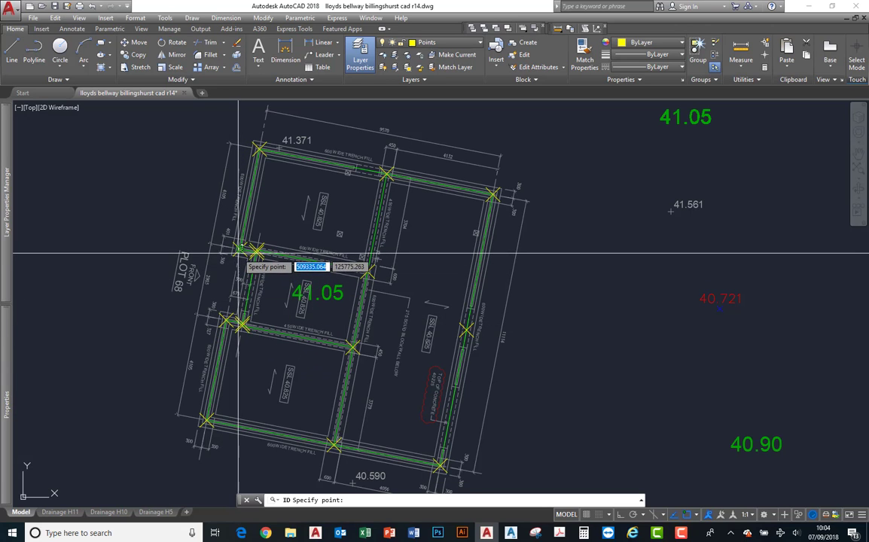
click(253, 250)
key(Return)
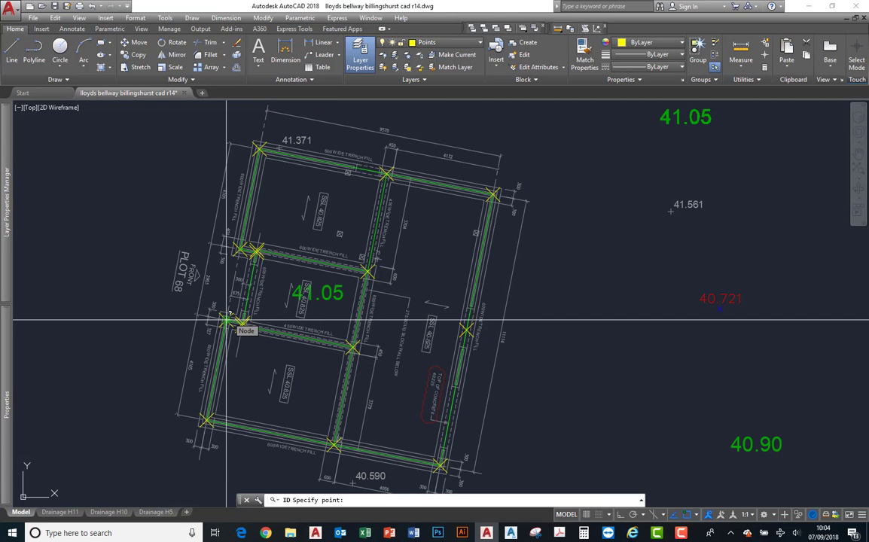
Copy the listed X and Y coordinates of all the identified perimeter points from the command history.
key(F2)
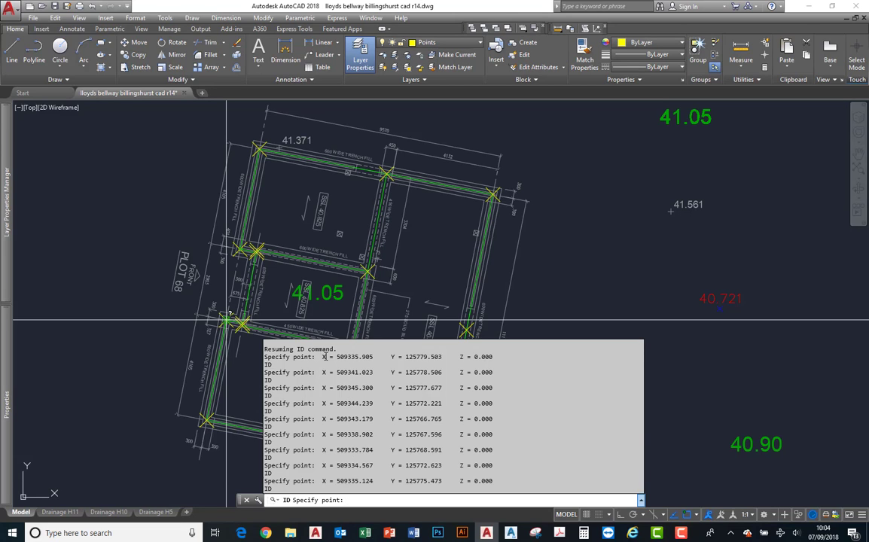
drag(361, 357, 390, 363)
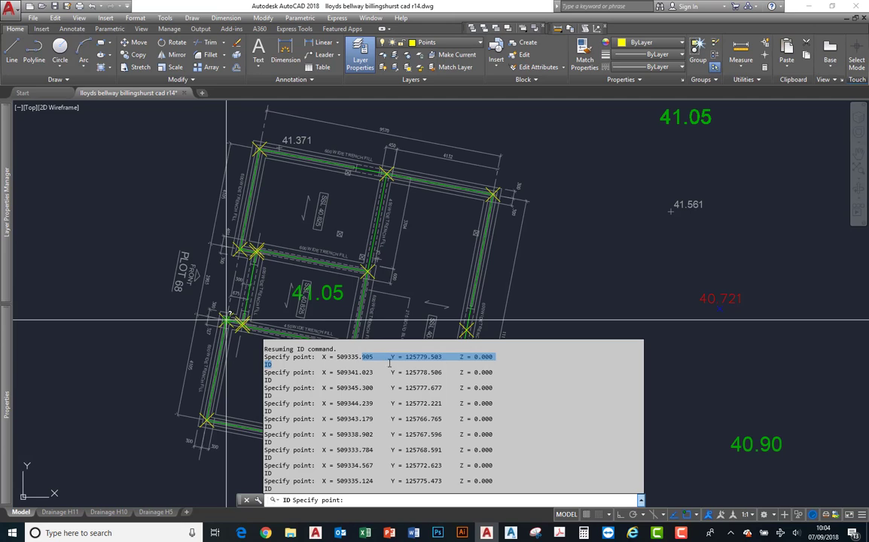
drag(324, 357, 443, 481)
key(ctrl+c)
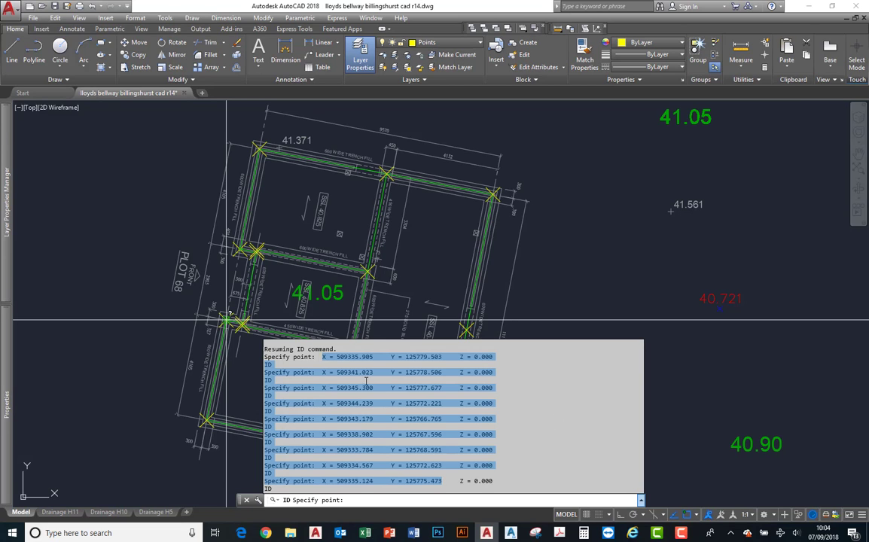
Switch to Word, create a blank document and paste the copied perimeter coordinates into it.
click(412, 534)
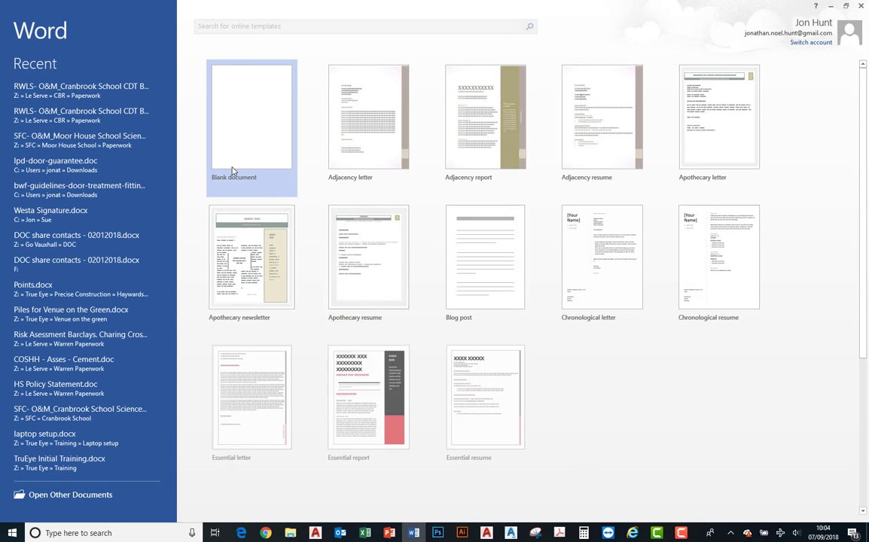
click(239, 130)
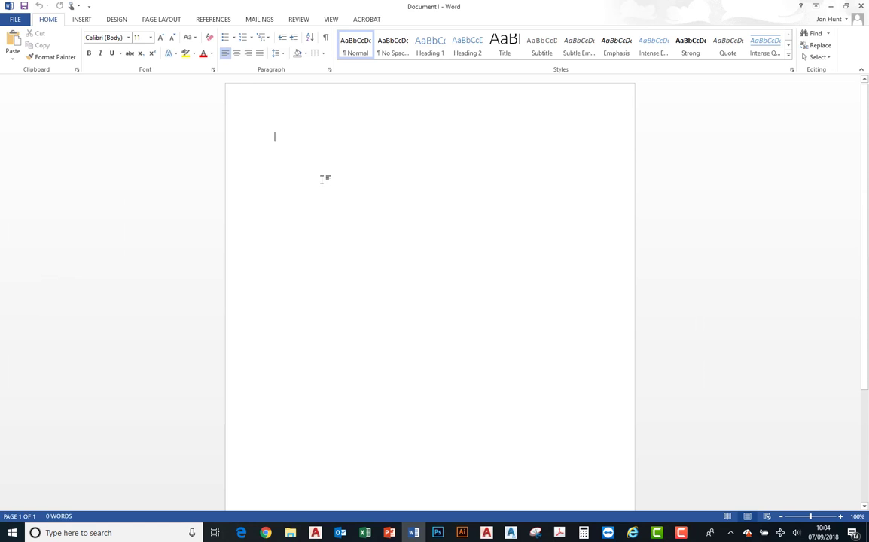
key(ctrl+v)
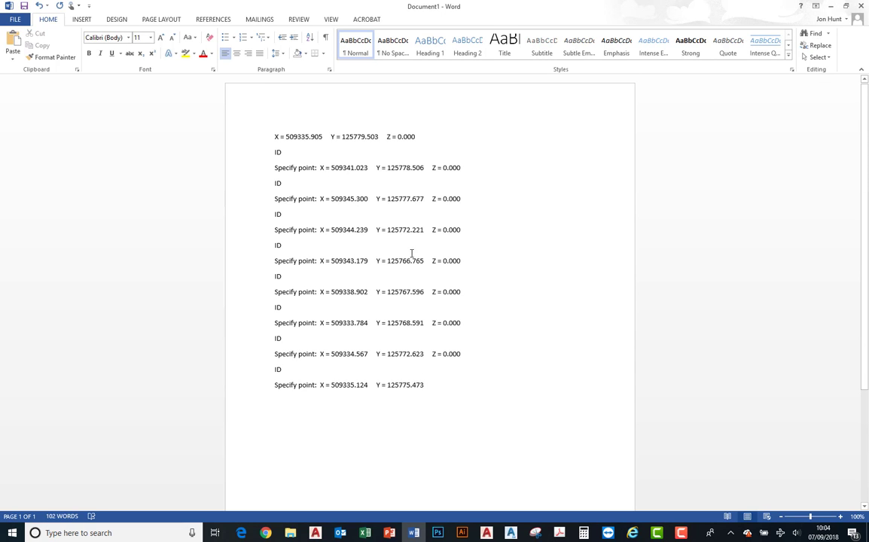
Add the heading "Perimeter – clockwise from top left" above the coordinates and start a new line after the last coordinate.
click(280, 133)
key(Return)
key(Return)
click(280, 133)
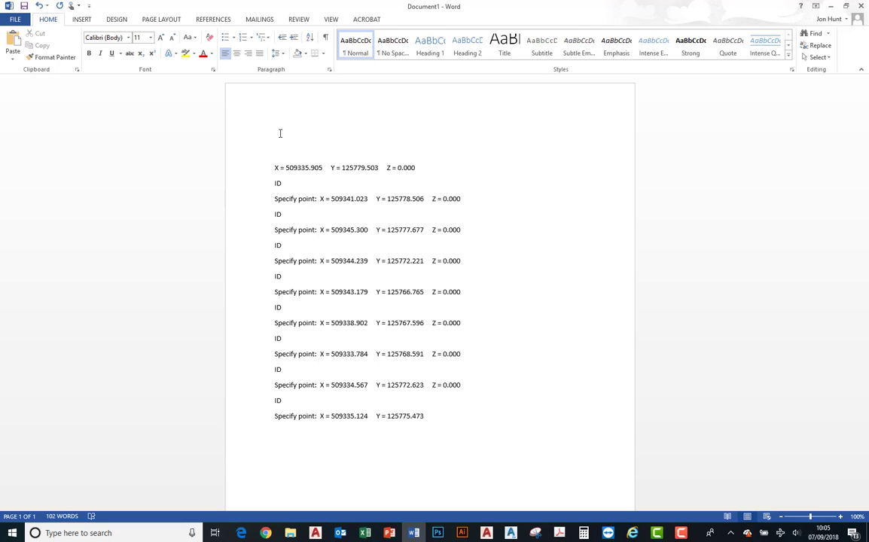
text(Perim)
text(ter)
key(BackSpace)
key(BackSpace)
text(eter - clockwise from top left)
click(299, 438)
click(434, 414)
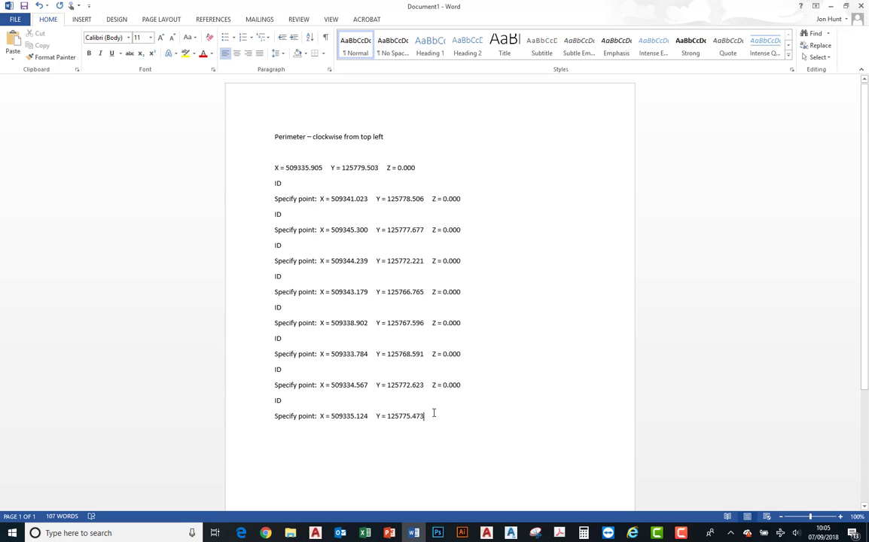
key(Return)
Switch back to AutoCAD and cancel the ID command still running from the perimeter points.
click(831, 6)
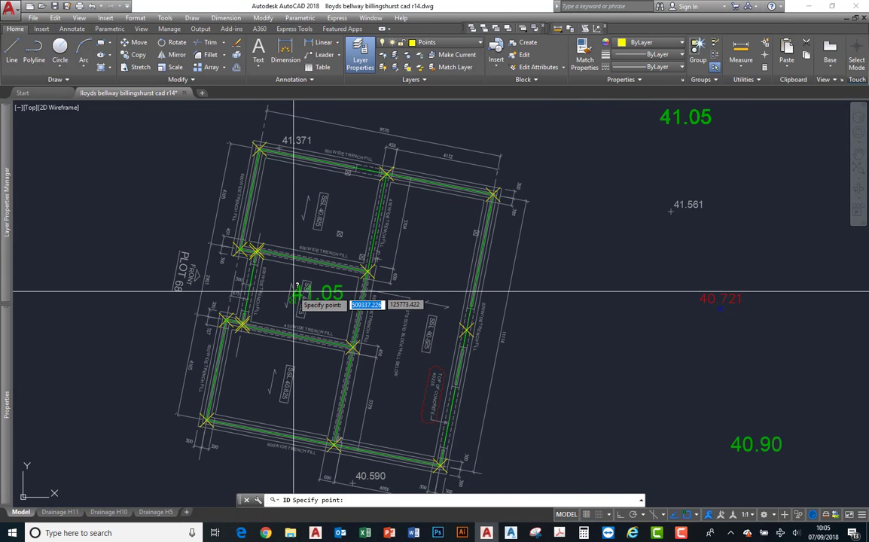
middle_drag(265, 291, 323, 284)
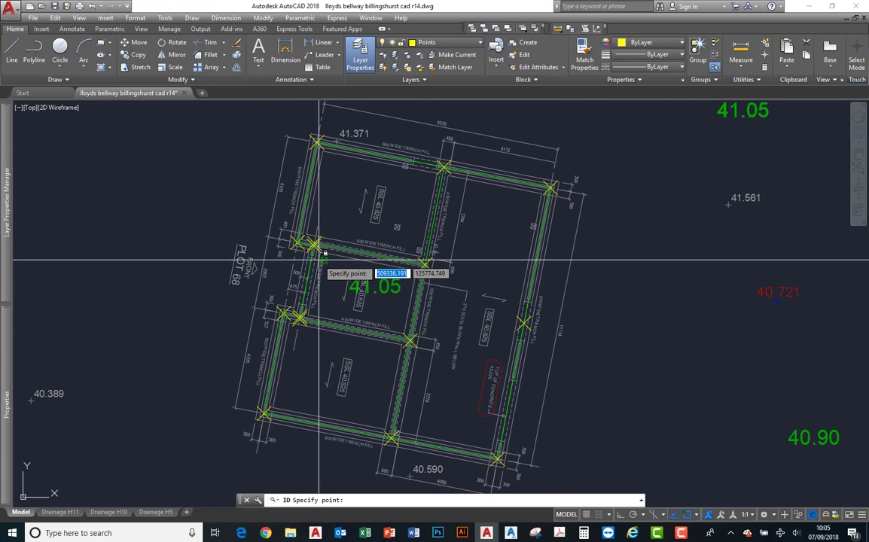
key(Escape)
key(Escape)
key(Escape)
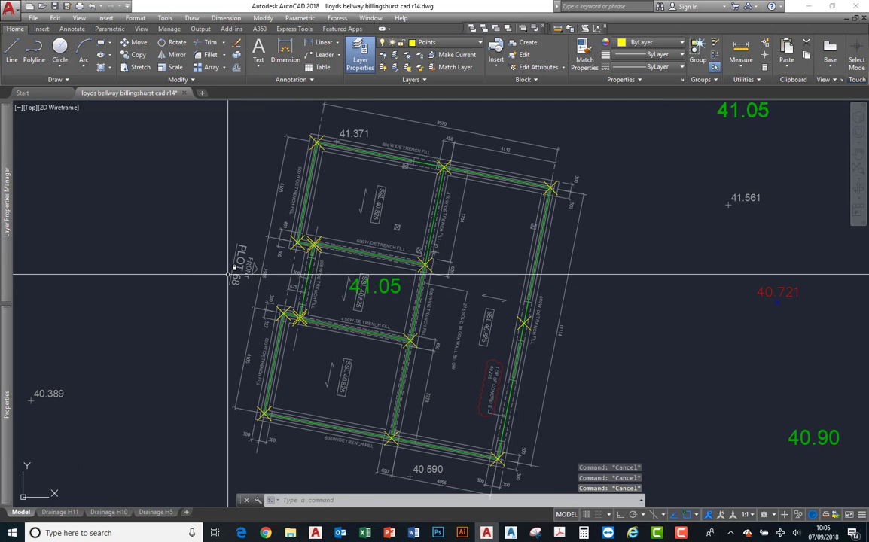
Identify the coordinates of Plot 68's six internal centre-line points with a repeating ID command, clockwise from the top-left internal junction.
text(MULTIPLE)
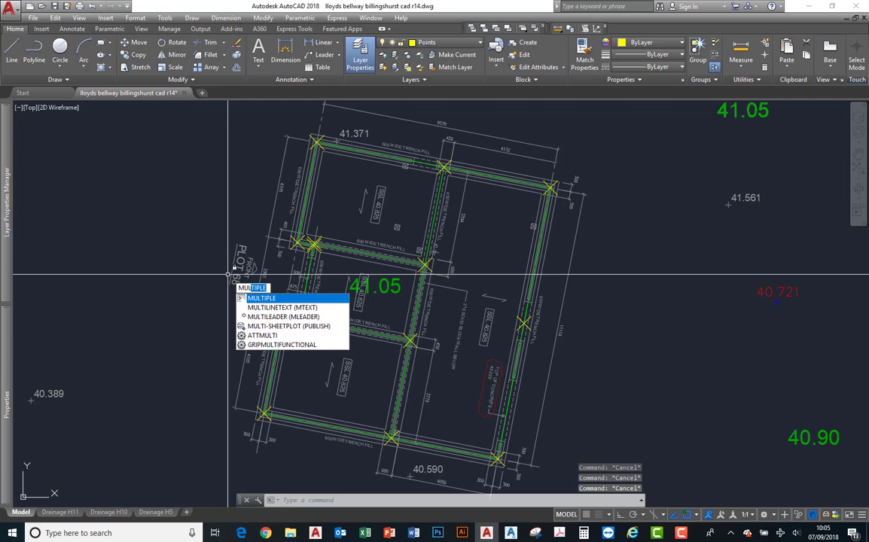
key(Return)
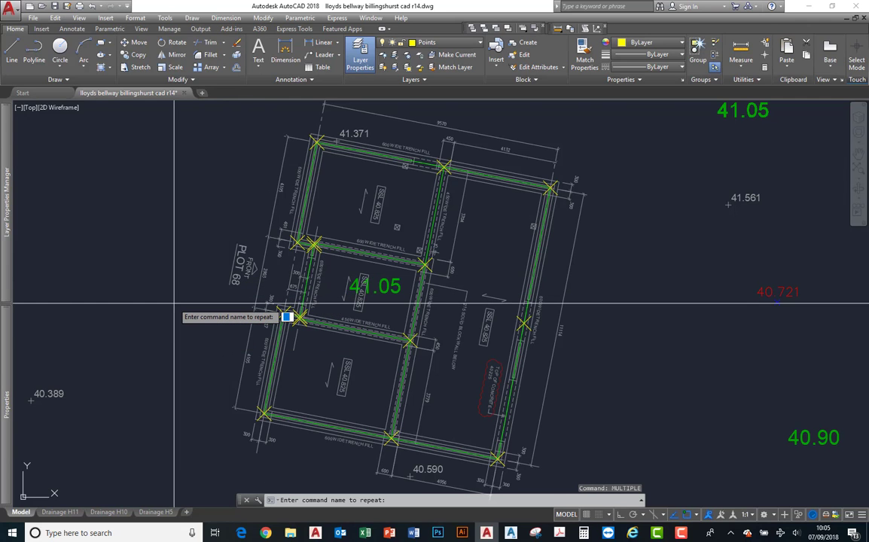
text(ID)
key(Return)
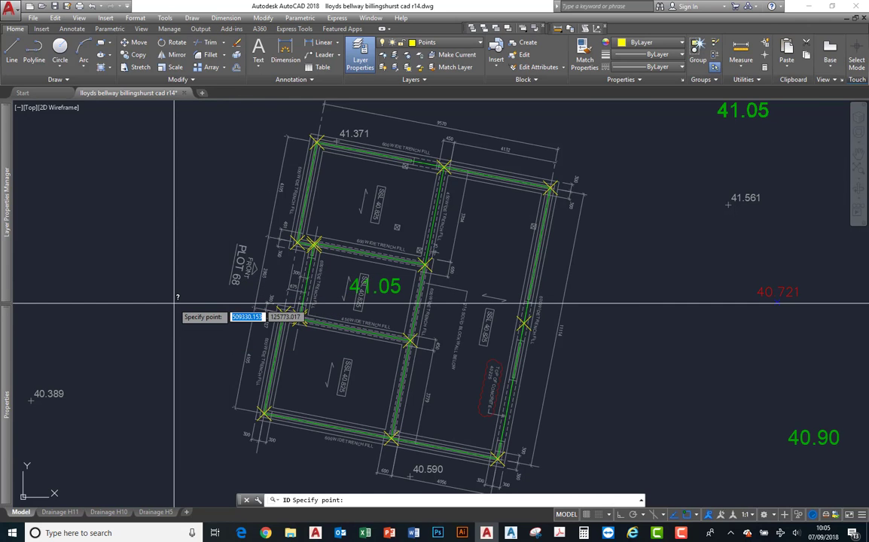
scroll(320, 254, up, 5)
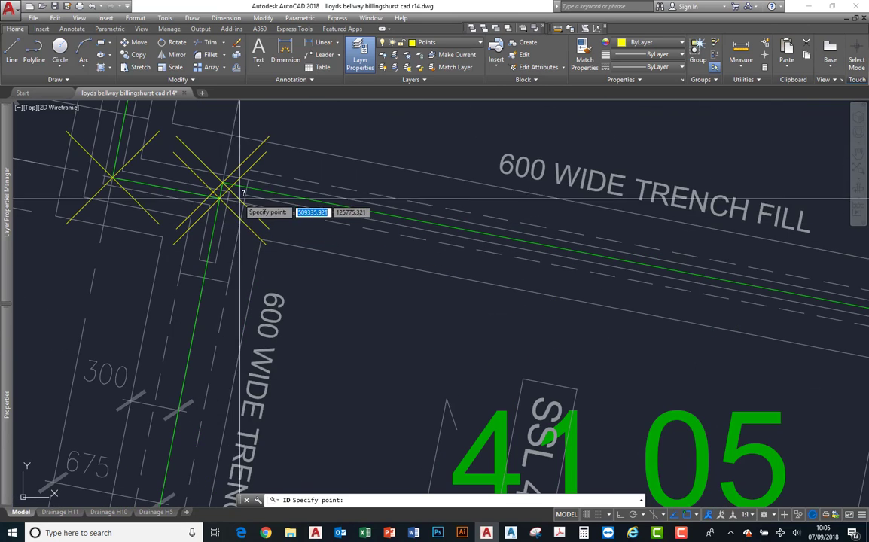
scroll(224, 184, down, 4)
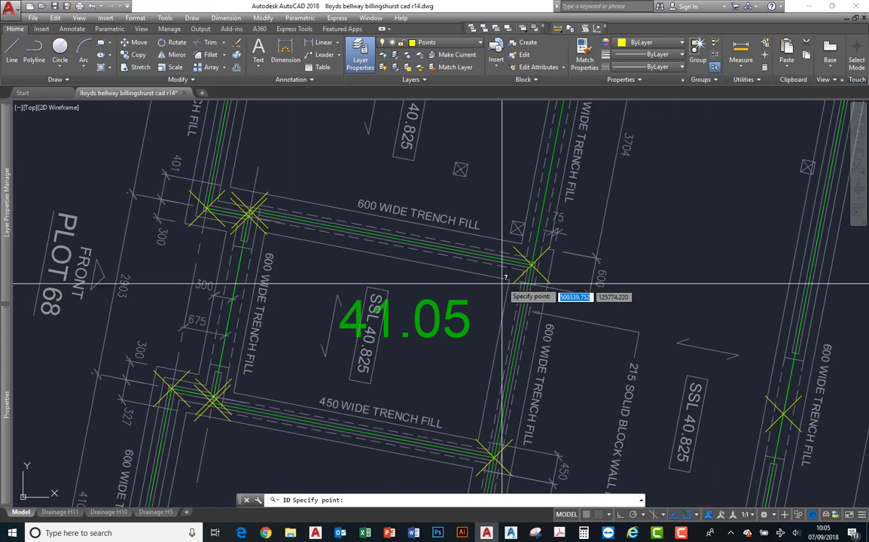
click(532, 265)
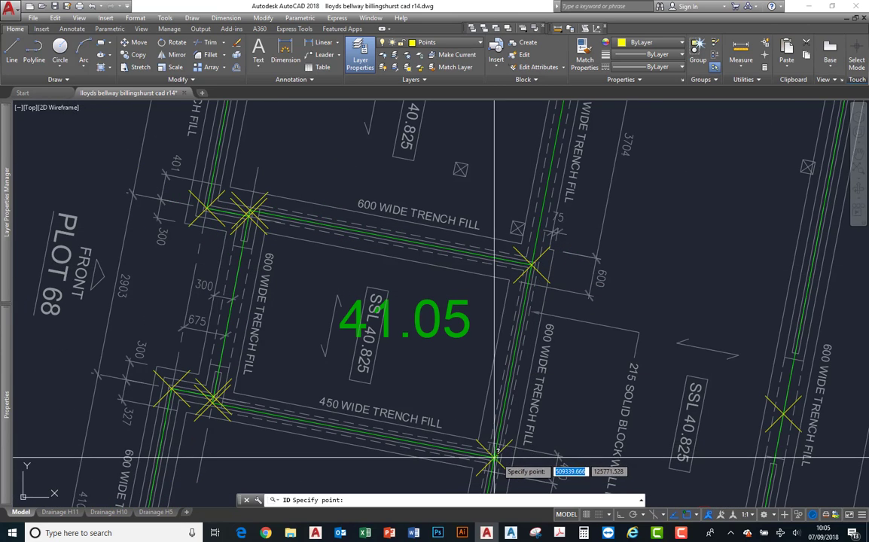
click(494, 457)
scroll(218, 411, up, 4)
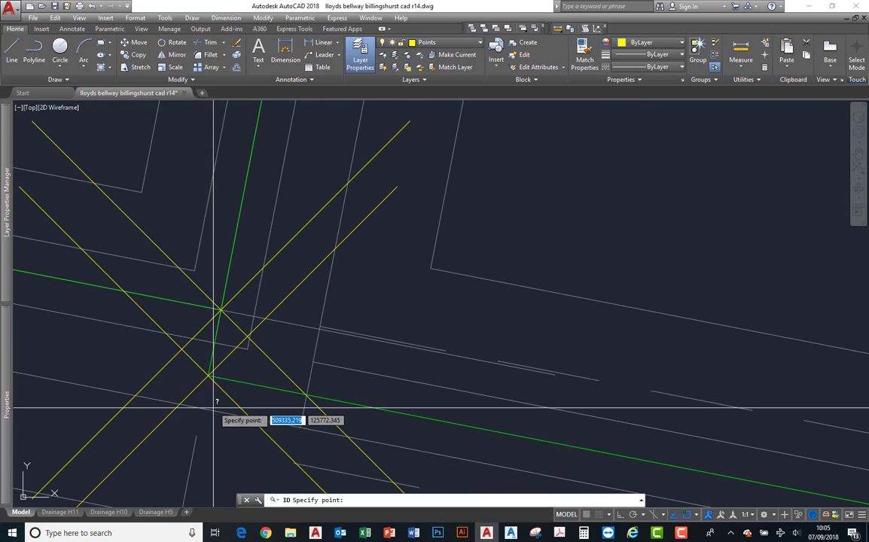
click(223, 309)
key(Return)
scroll(223, 309, down, 3)
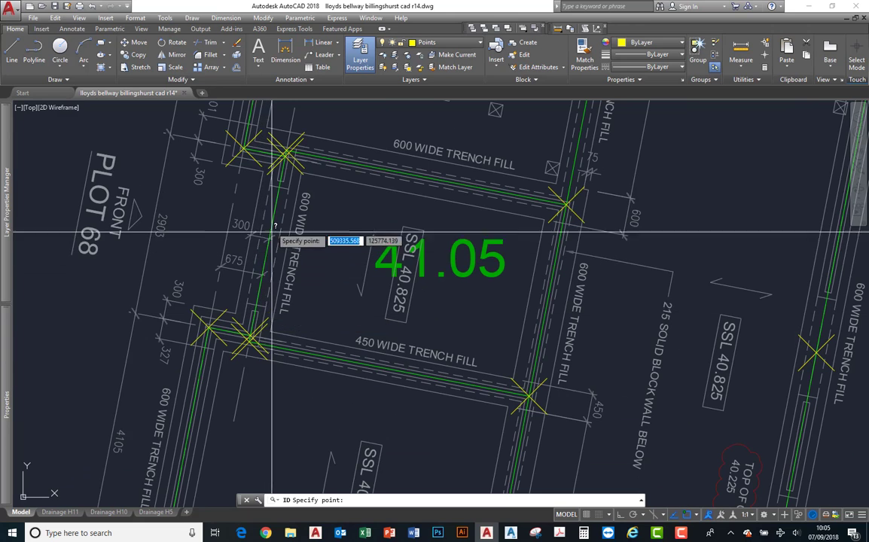
scroll(285, 155, up, 4)
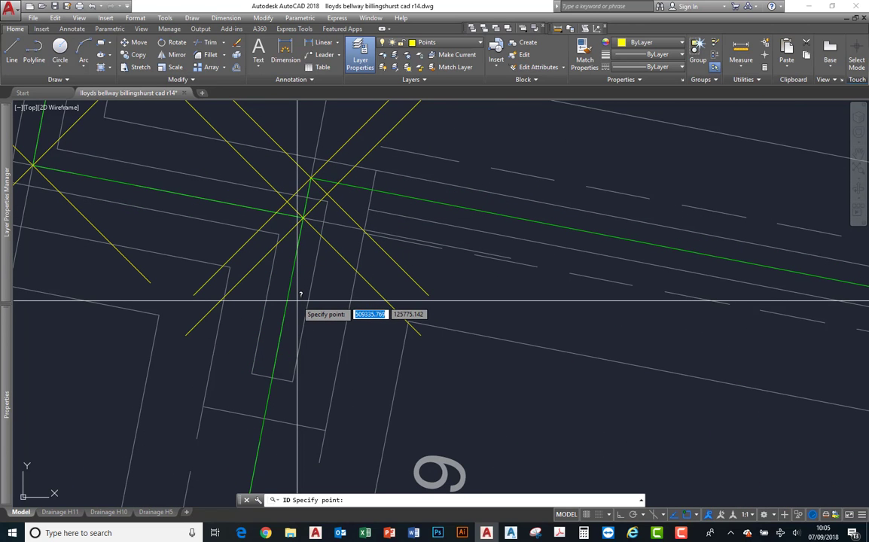
Copy the listed coordinates of the six internal points from the command history.
key(F2)
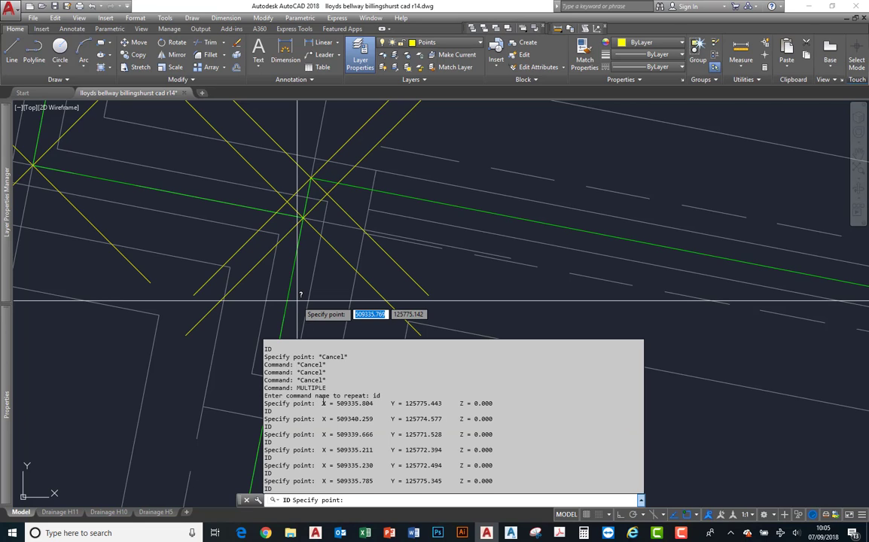
drag(323, 403, 444, 480)
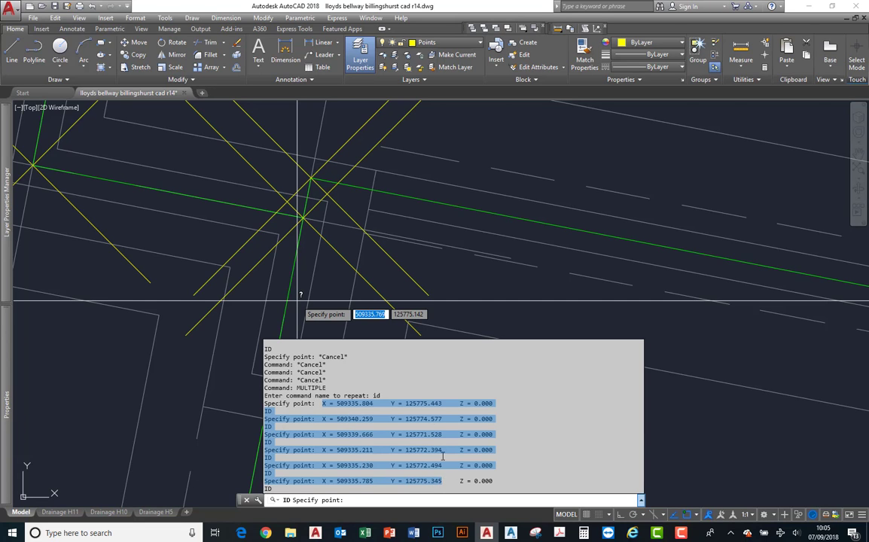
key(ctrl+c)
Switch to Word and paste the internal point coordinates below the perimeter list, separated by blank lines.
key(alt+Tab)
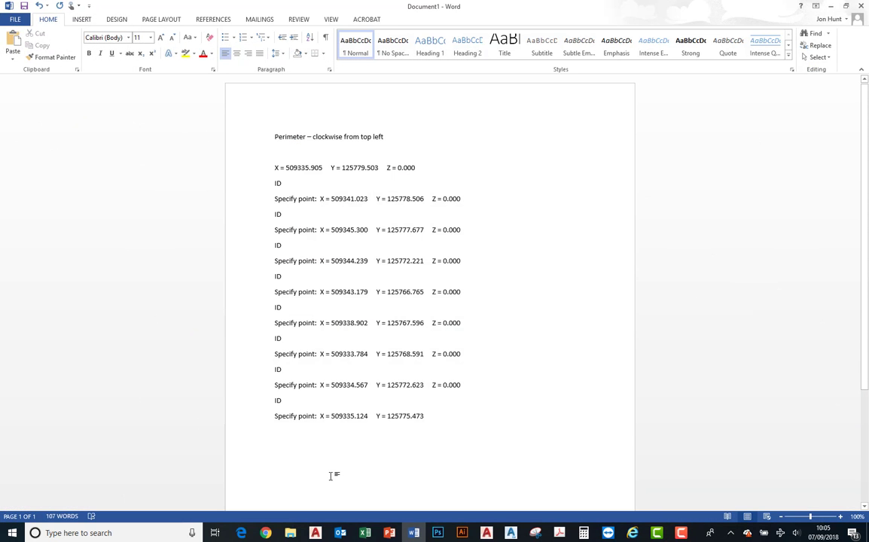
key(Return)
key(Return)
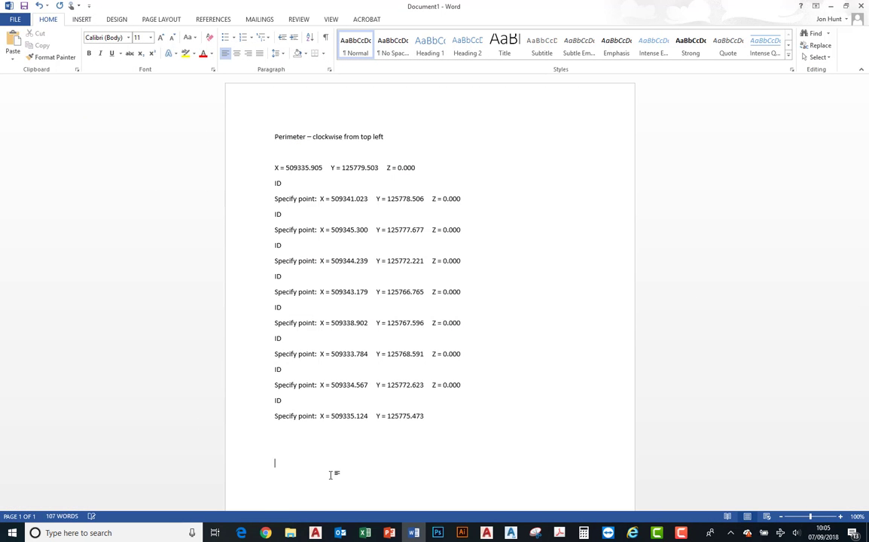
key(ctrl+v)
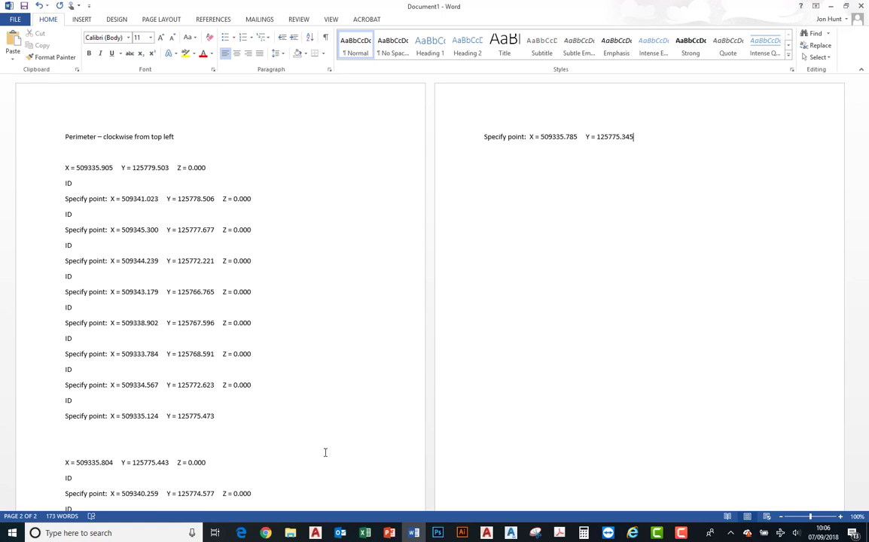
Add the heading "Internal clockwise from top left" between the perimeter list and the internal coordinates.
click(86, 384)
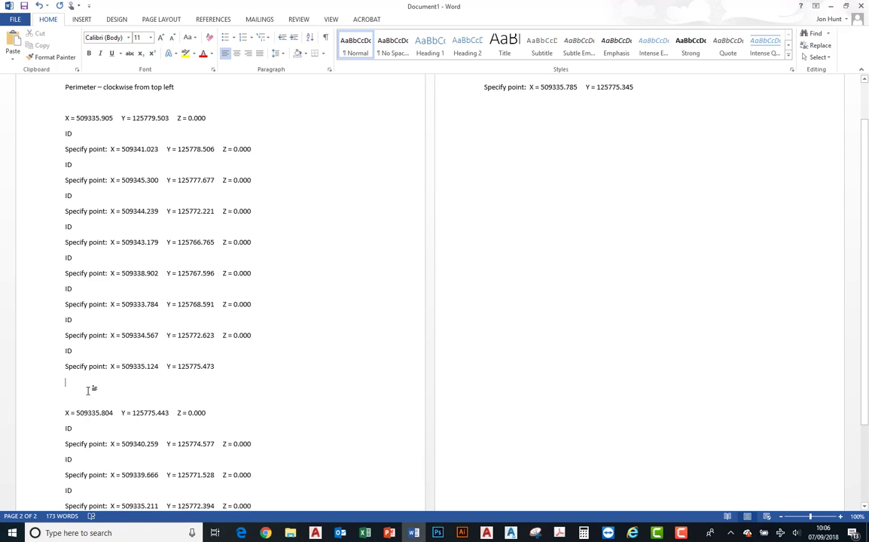
key(Return)
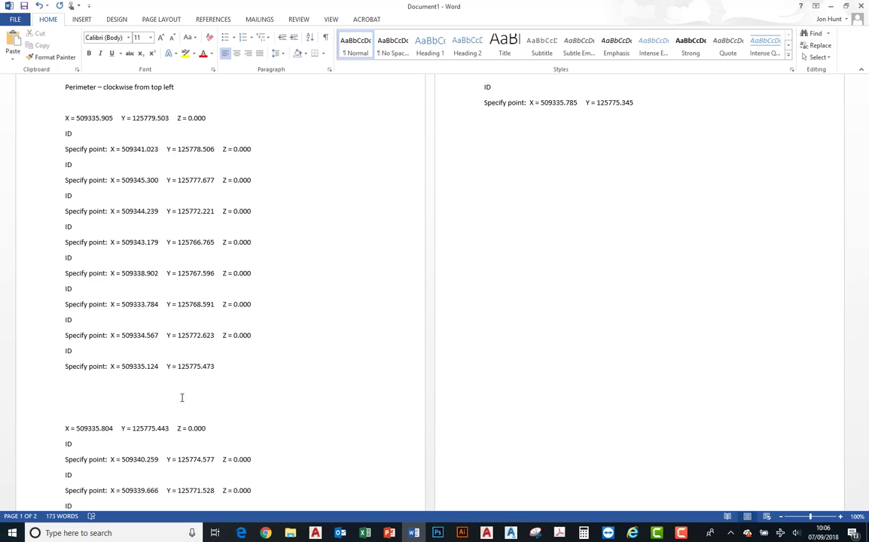
text(Interna)
text(l clockwise fro)
text(e top)
text( from)
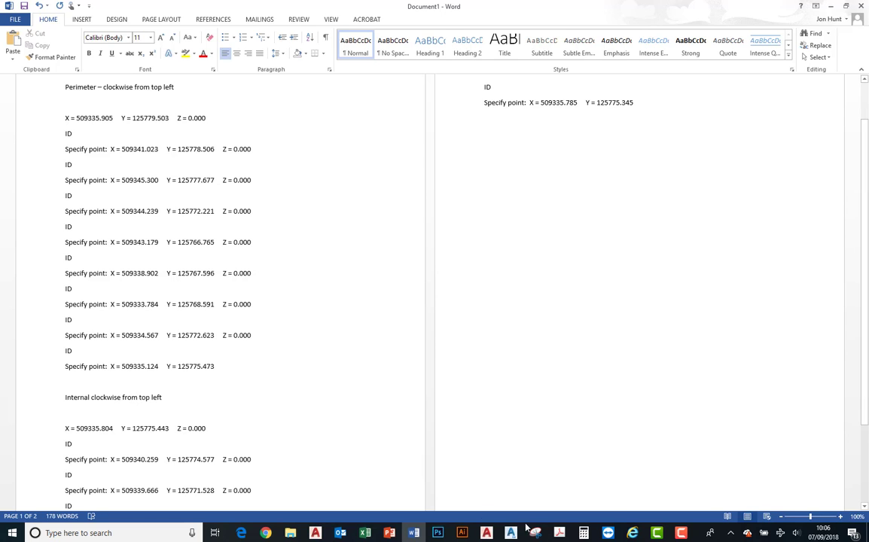
scroll(353, 374, down, 3)
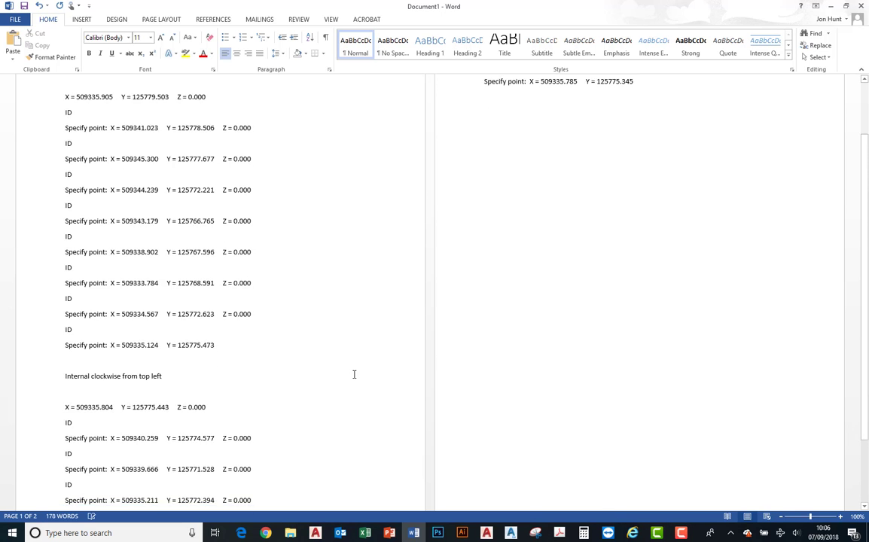
scroll(353, 375, up, 4)
scroll(354, 354, down, 4)
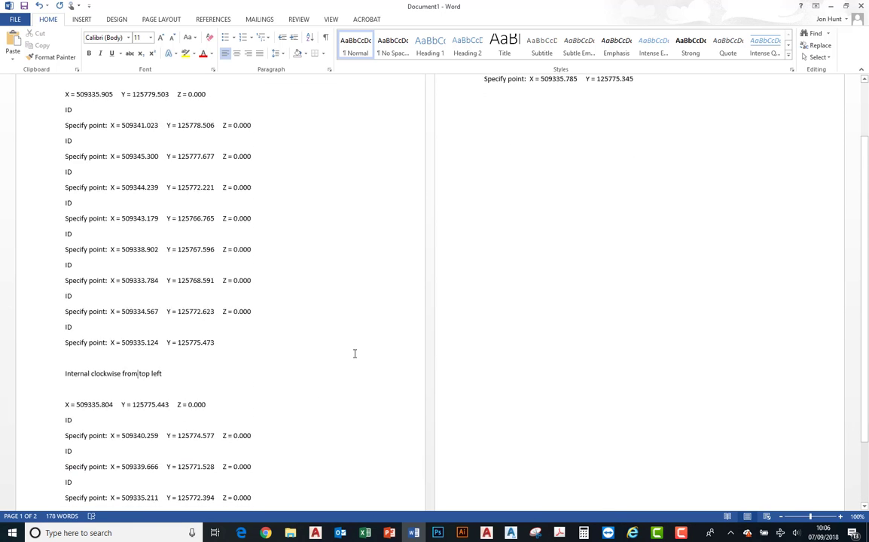
scroll(350, 357, up, 4)
scroll(350, 355, down, 3)
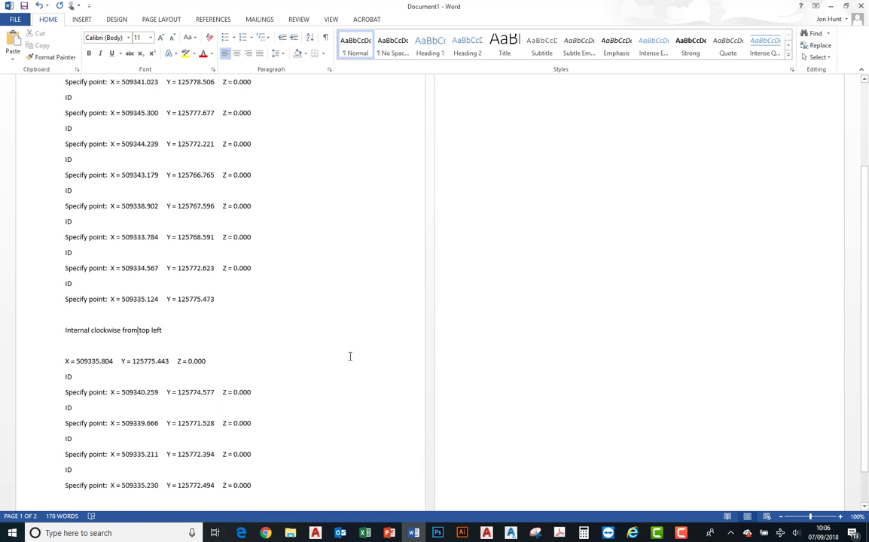
Switch back to AutoCAD and end the repeating ID command.
click(832, 6)
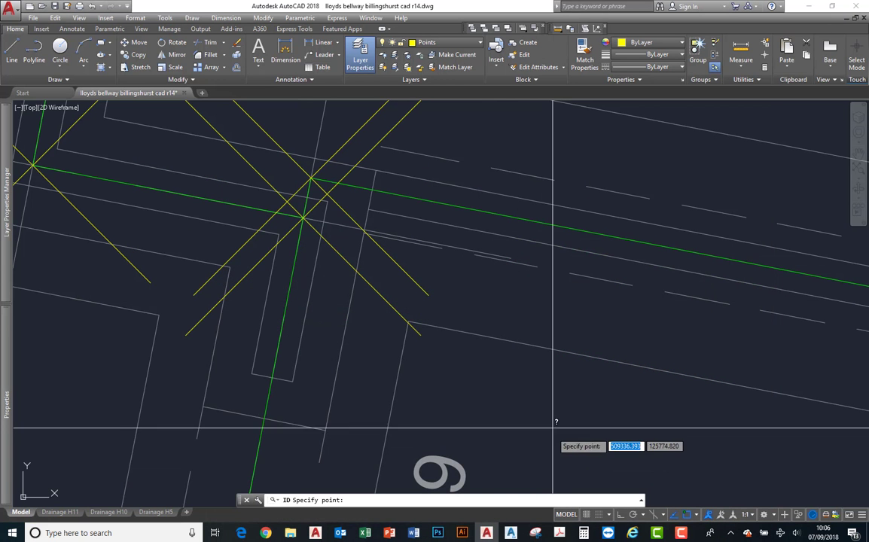
key(Escape)
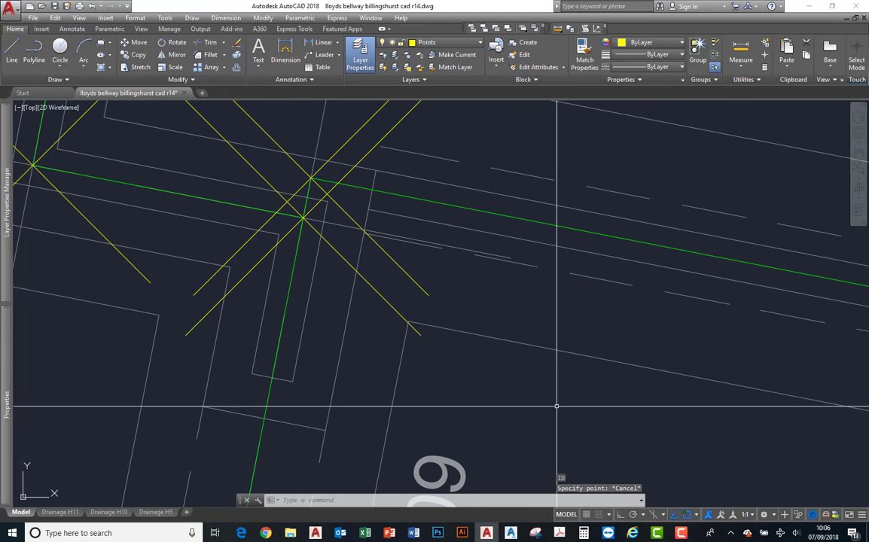
click(682, 534)
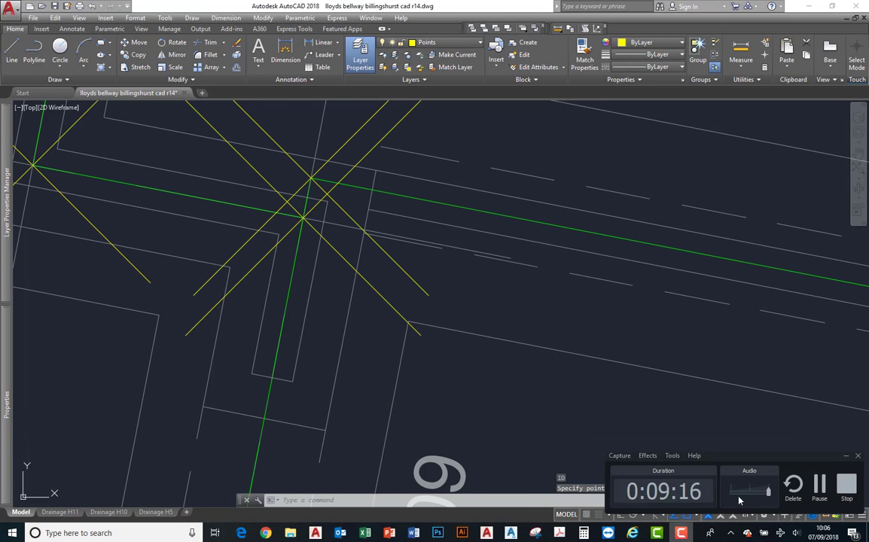